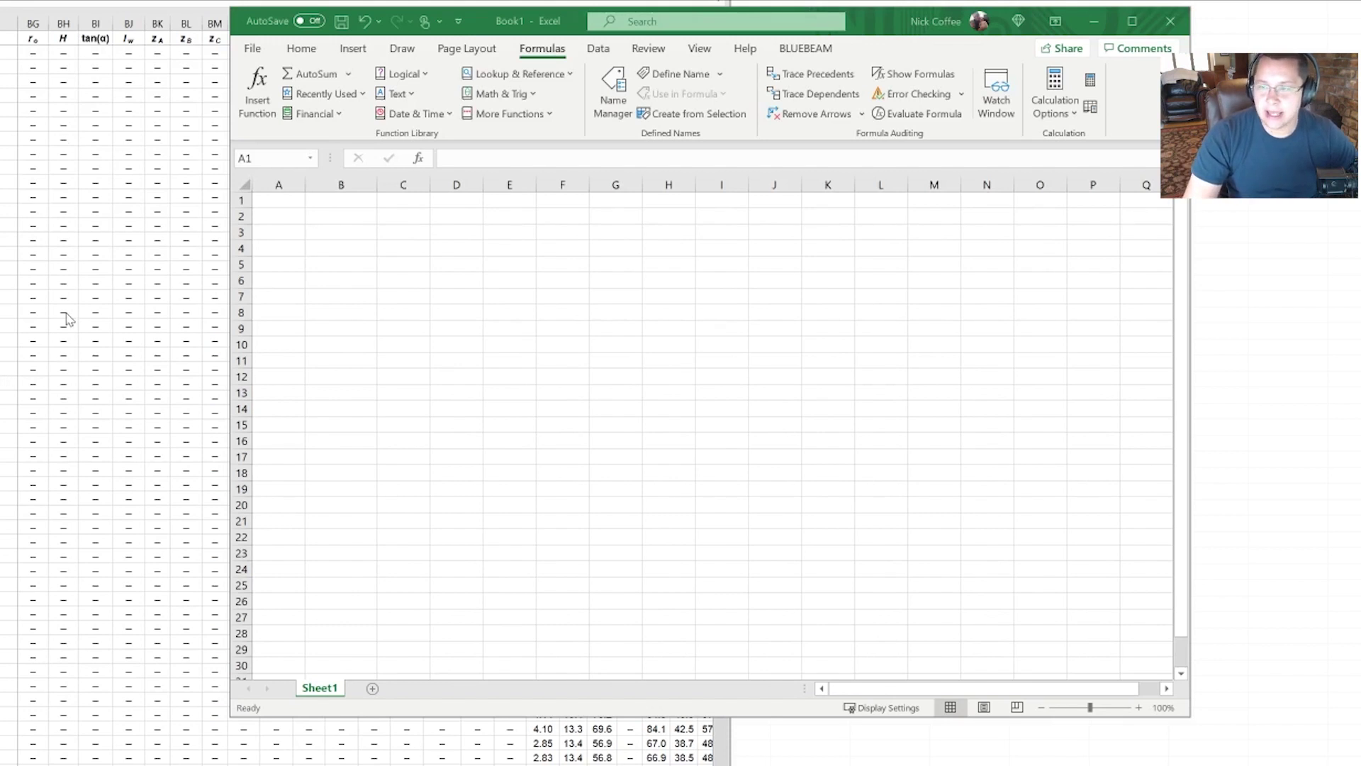
- Format the whole of column A as Text
{"action": "left_click", "coordinate": [280, 207]}
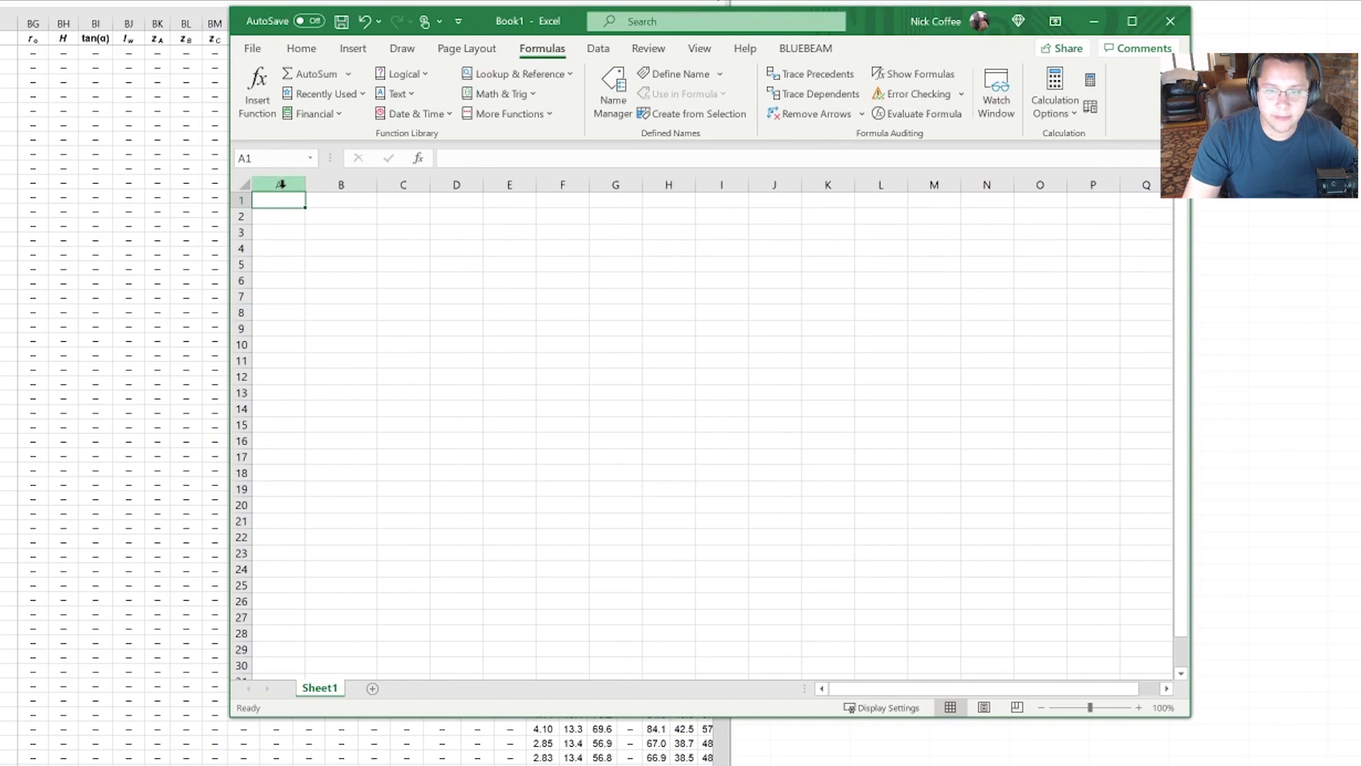
{"action": "left_click", "coordinate": [280, 184]}
{"action": "right_click", "coordinate": [280, 188]}
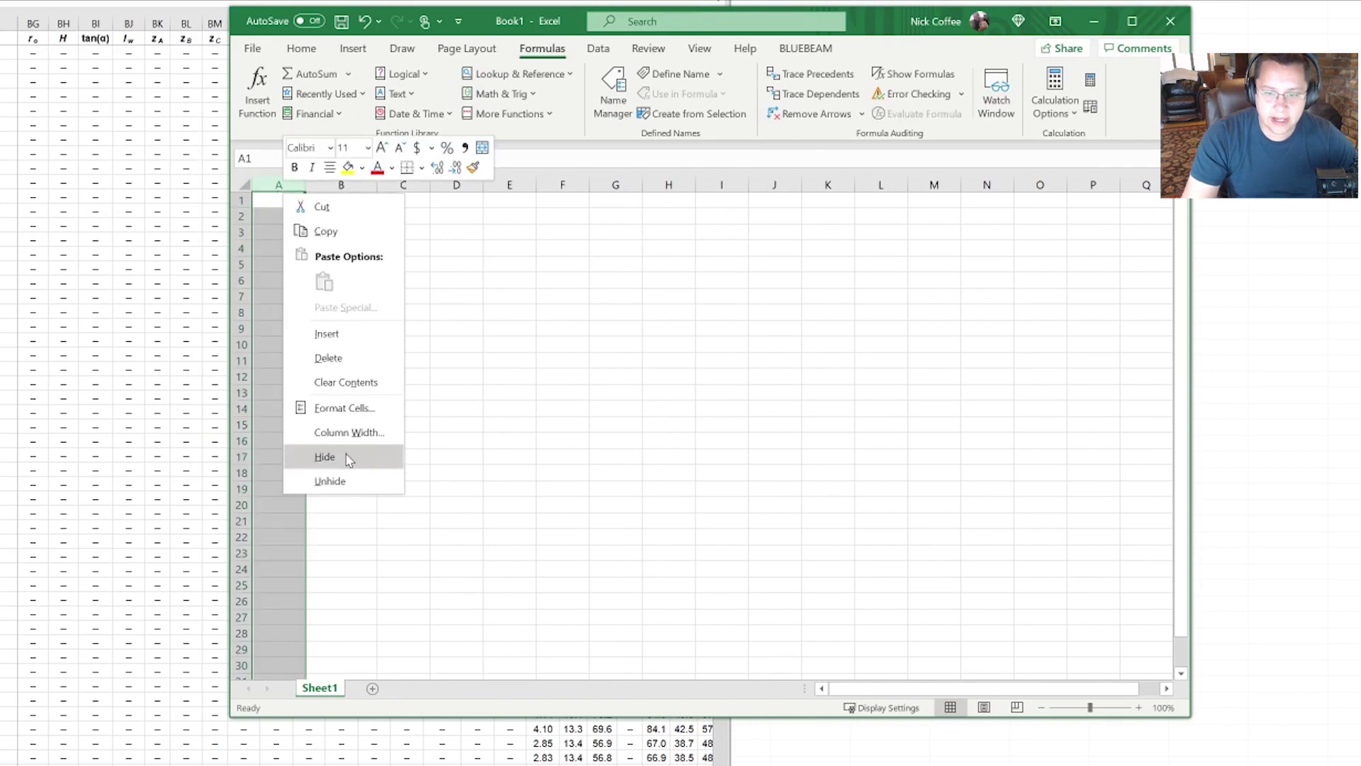
{"action": "left_click", "coordinate": [350, 409]}
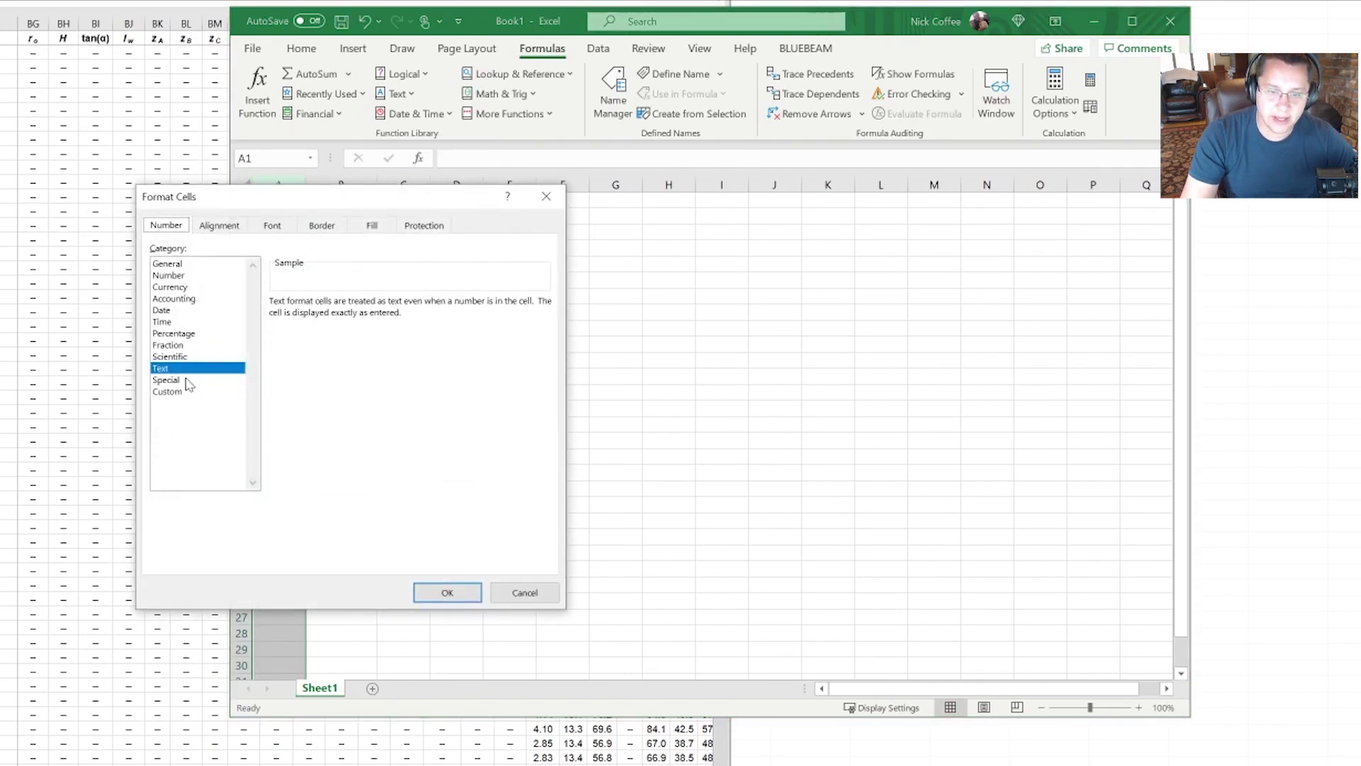
{"action": "left_click", "coordinate": [449, 593]}
- Enter the feet-and-inches value 12-5+7/8 in cell A1
{"action": "left_click", "coordinate": [287, 203]}
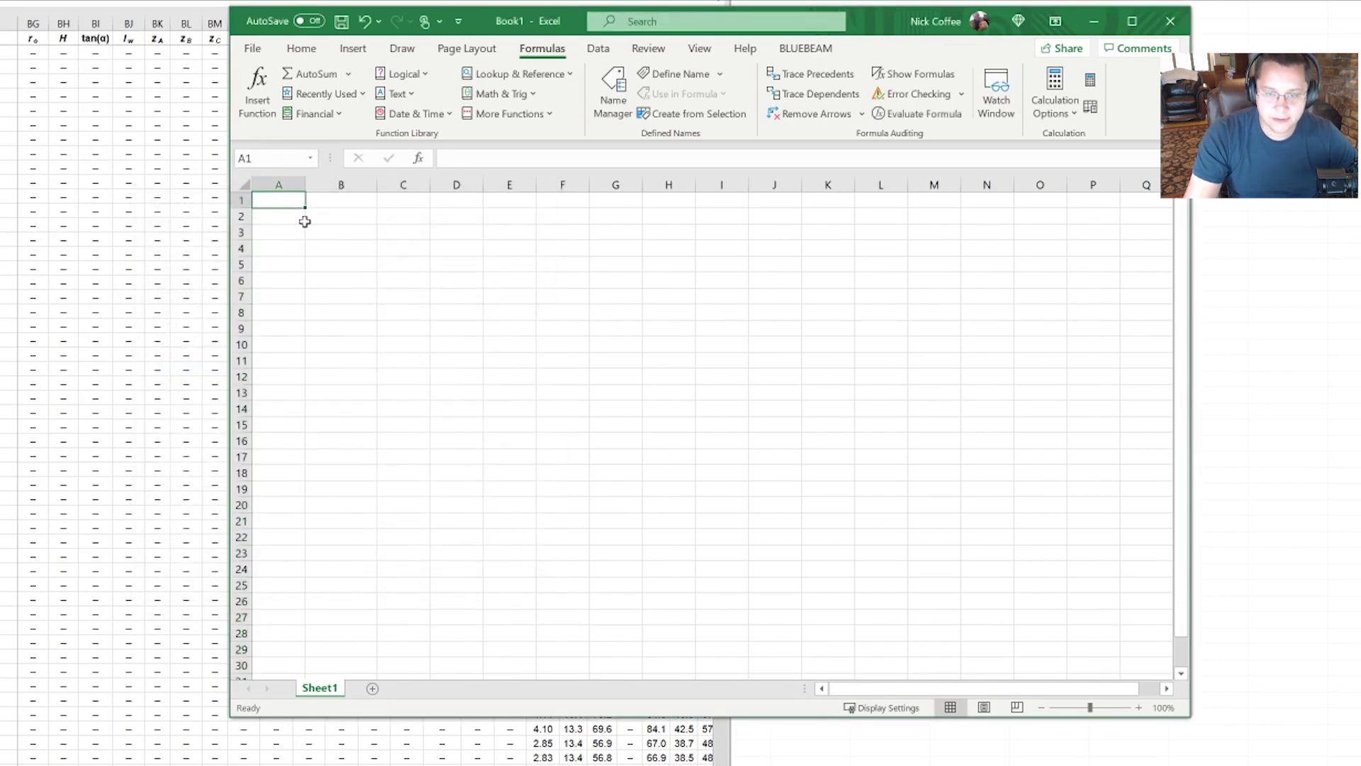
{"action": "type", "text": "12"}
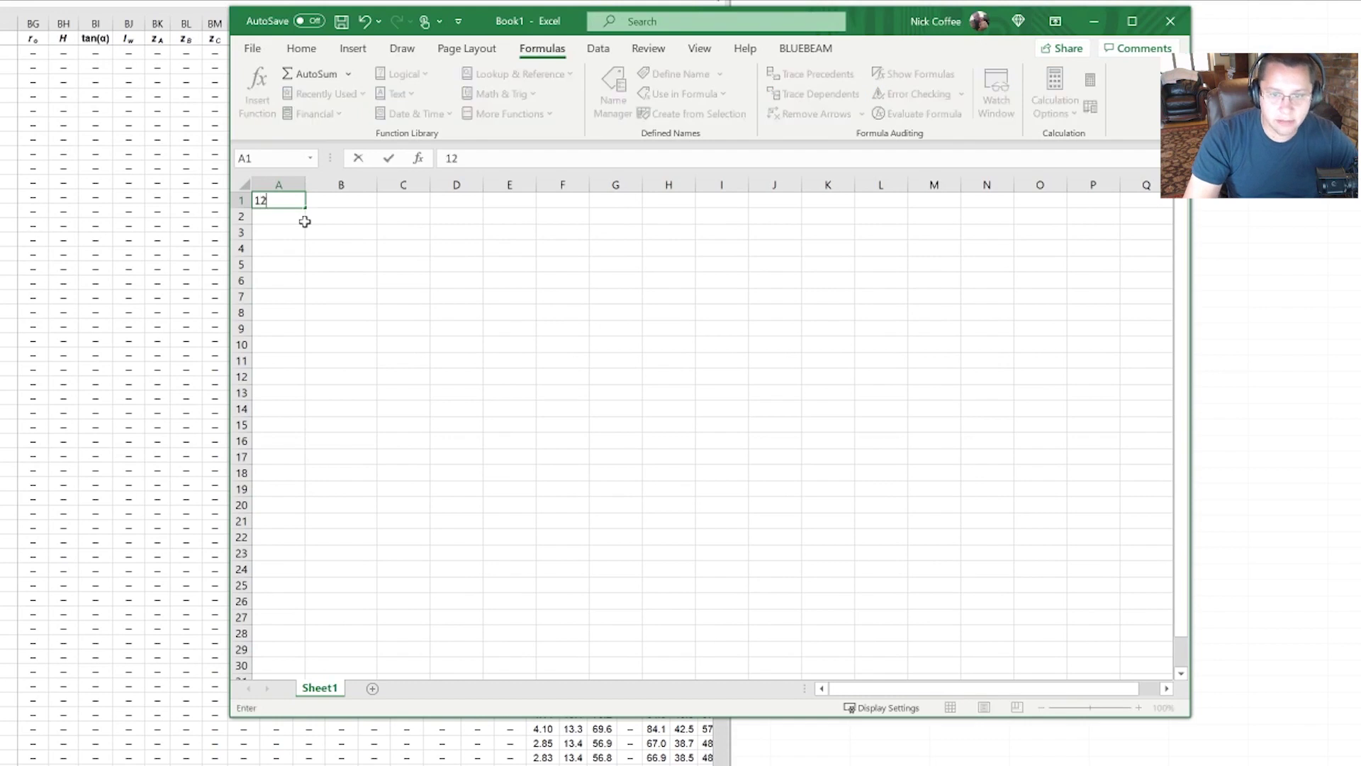
{"action": "type", "text": "-5+7/8"}
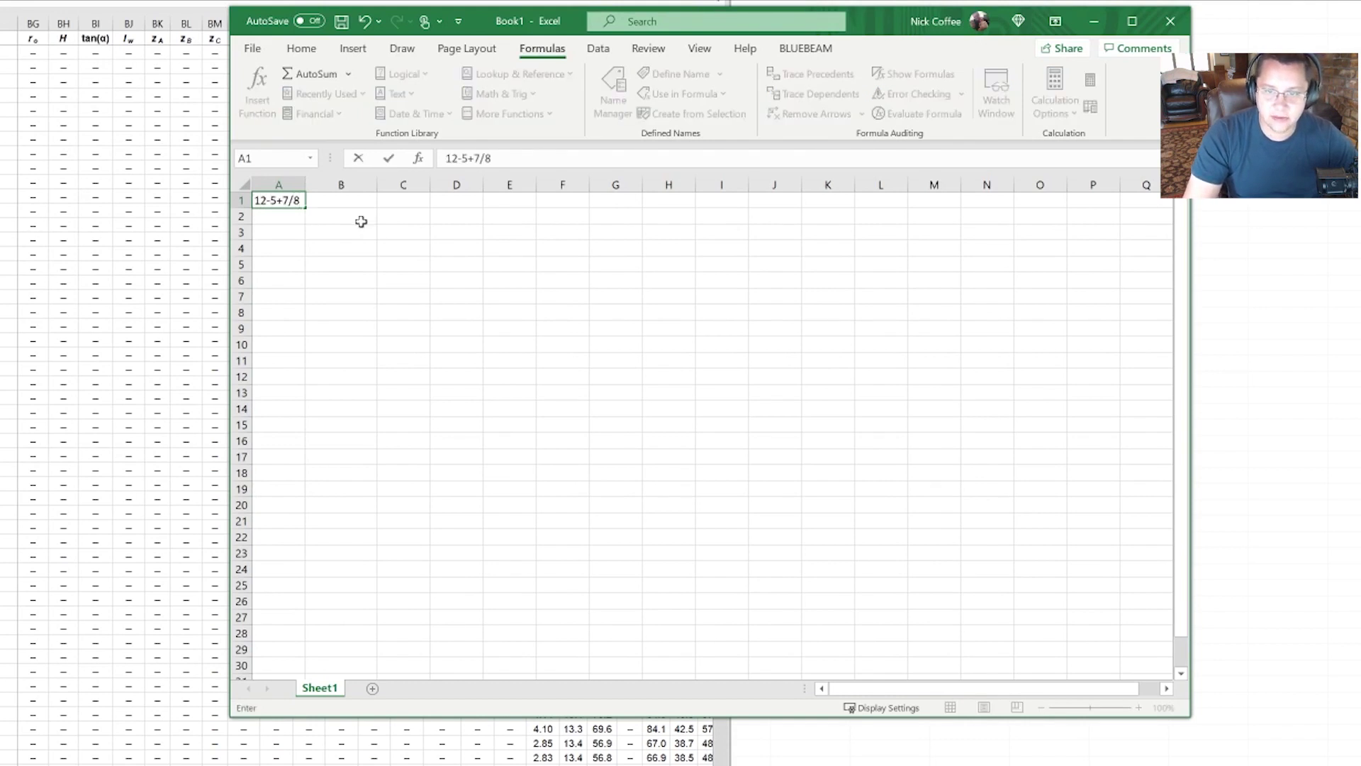
{"action": "left_click", "coordinate": [337, 202]}
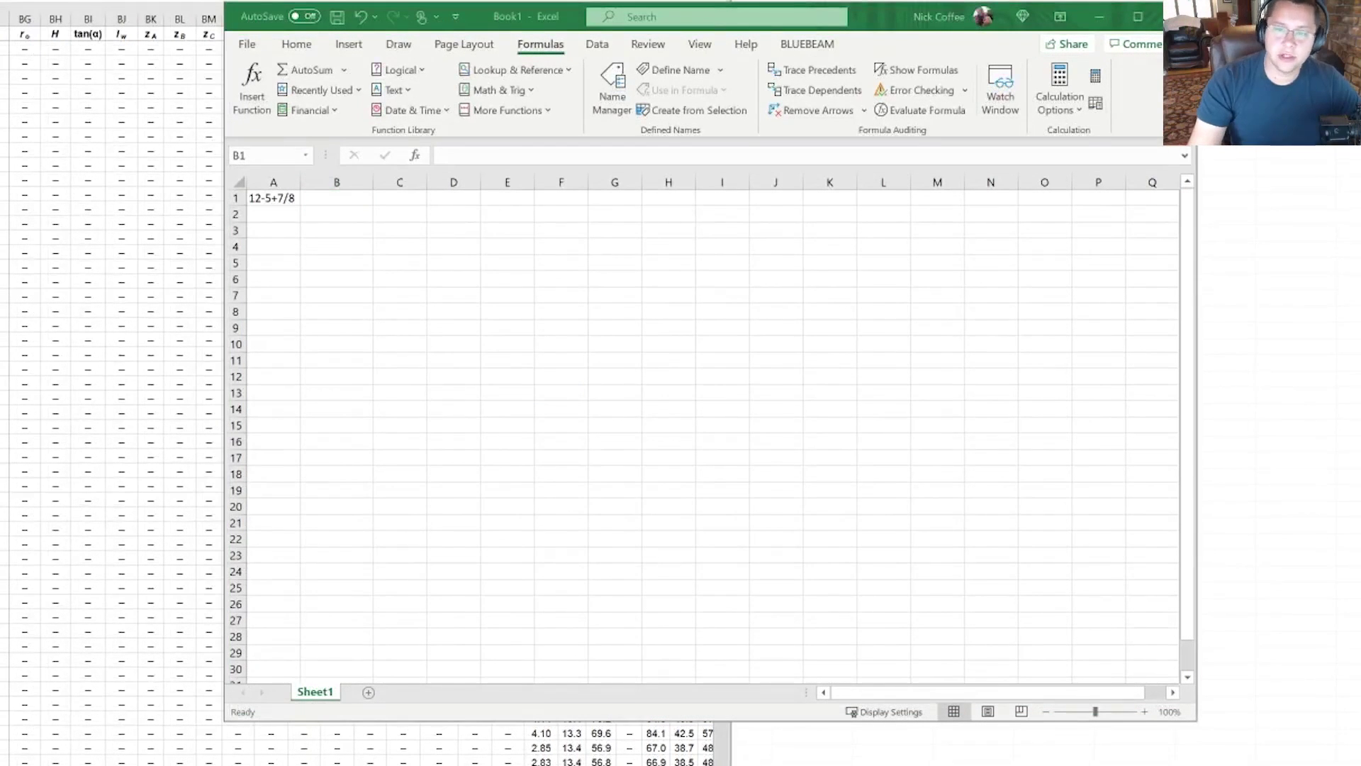
- With cell B1 selected, start a new defined name called ftin with Workbook scope
{"action": "left_click", "coordinate": [349, 198]}
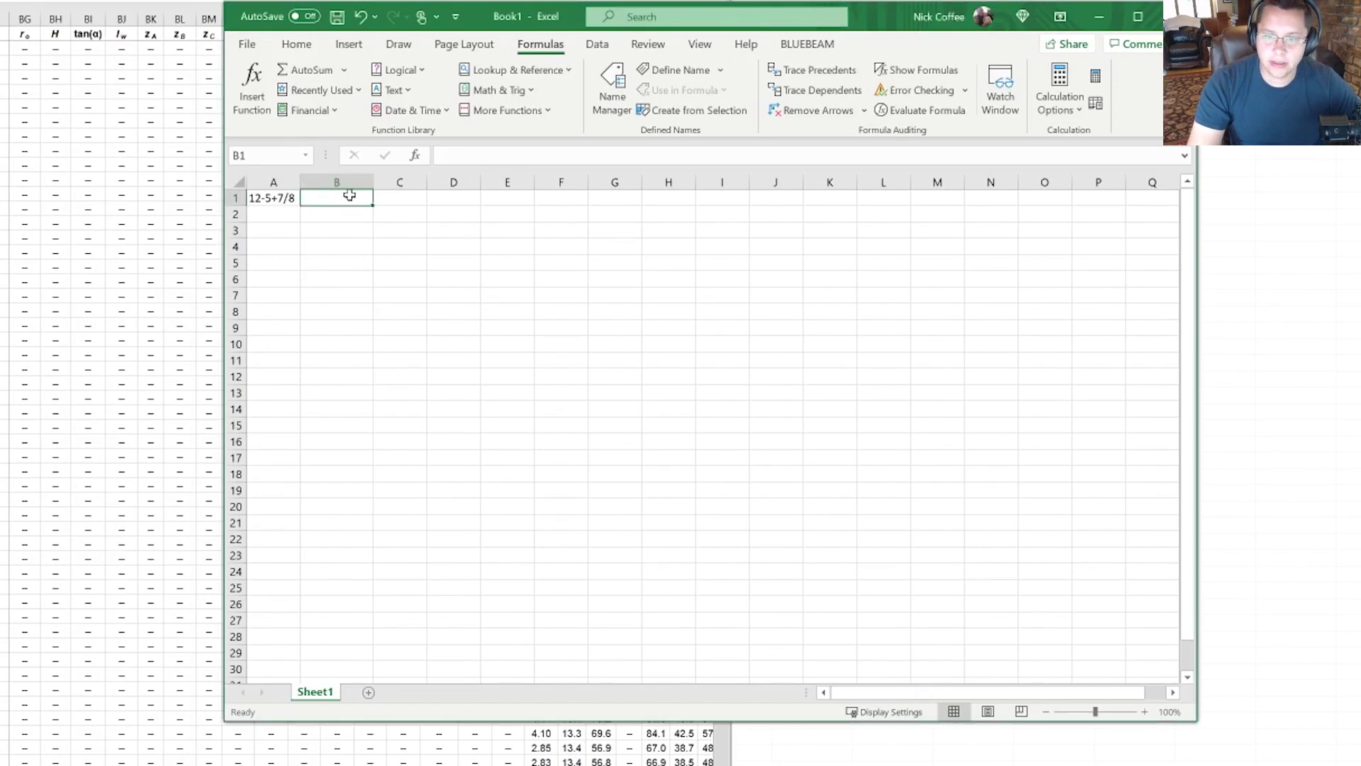
{"action": "left_click", "coordinate": [611, 95]}
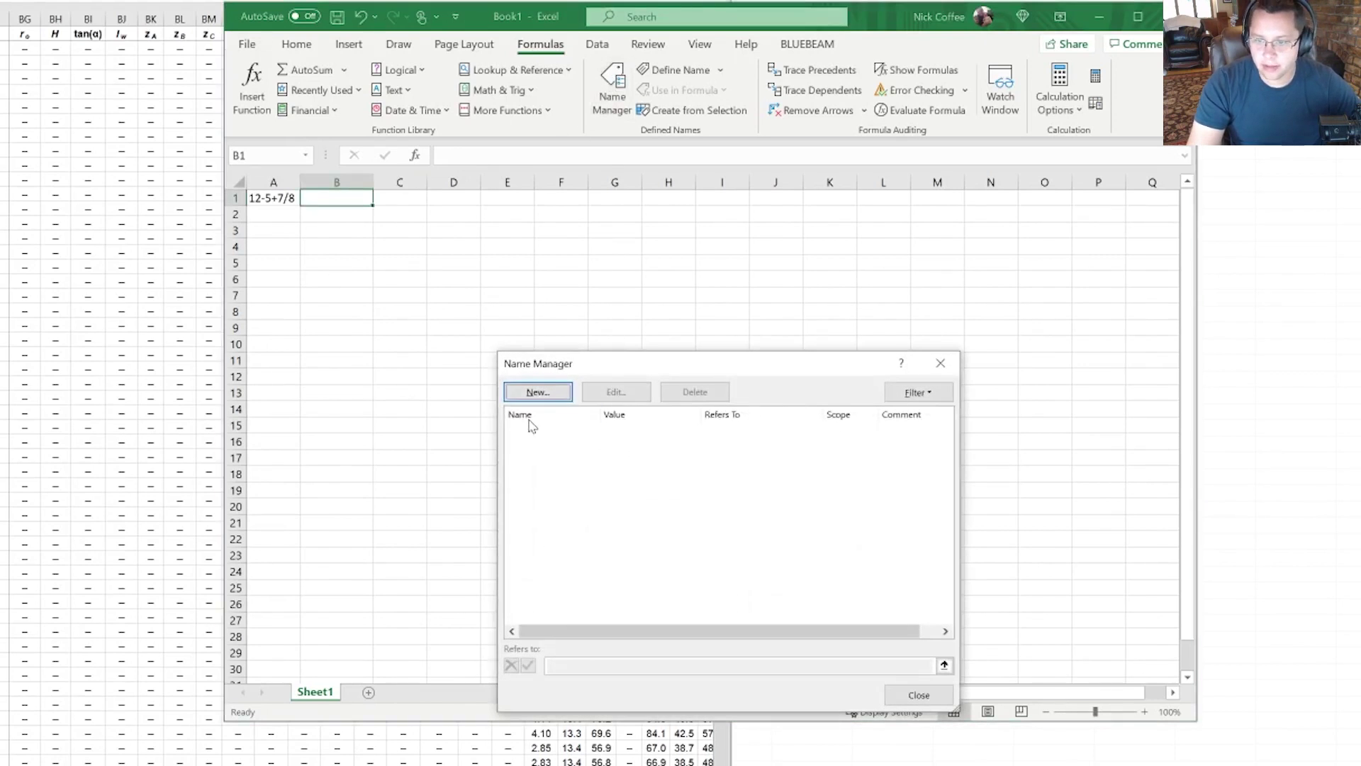
{"action": "key", "text": "Escape"}
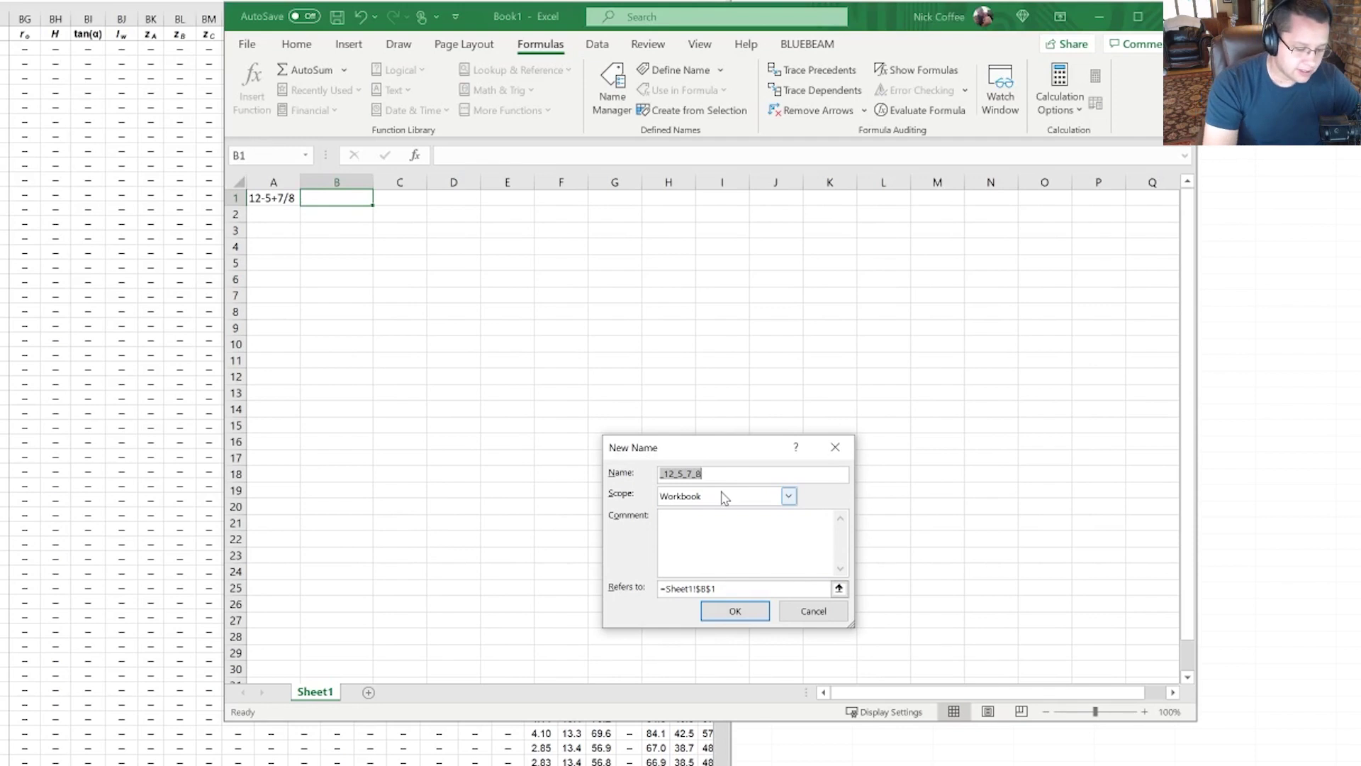
{"action": "type", "text": "ftin"}
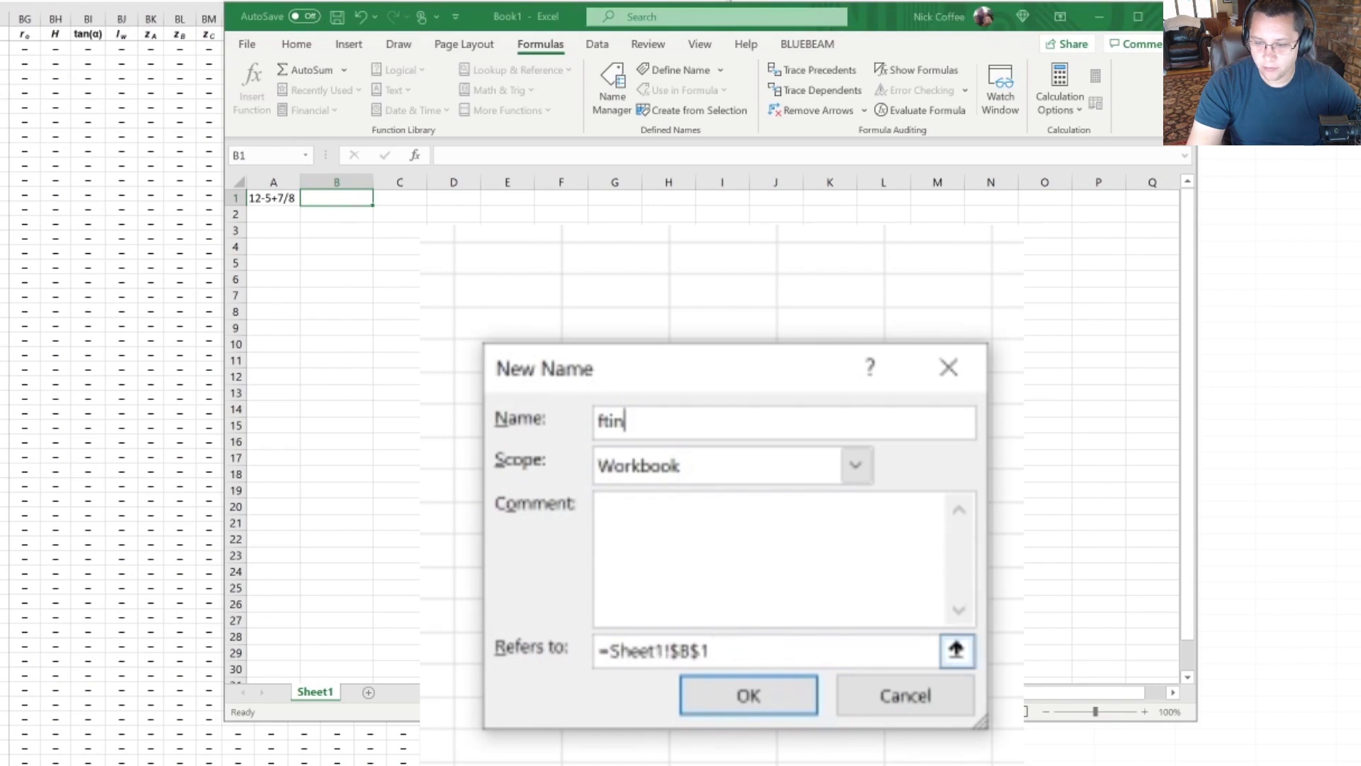
- Point the ftin name at cell A1 and make the reference relative, so it reads =Sheet1!A1
{"action": "left_click", "coordinate": [609, 651]}
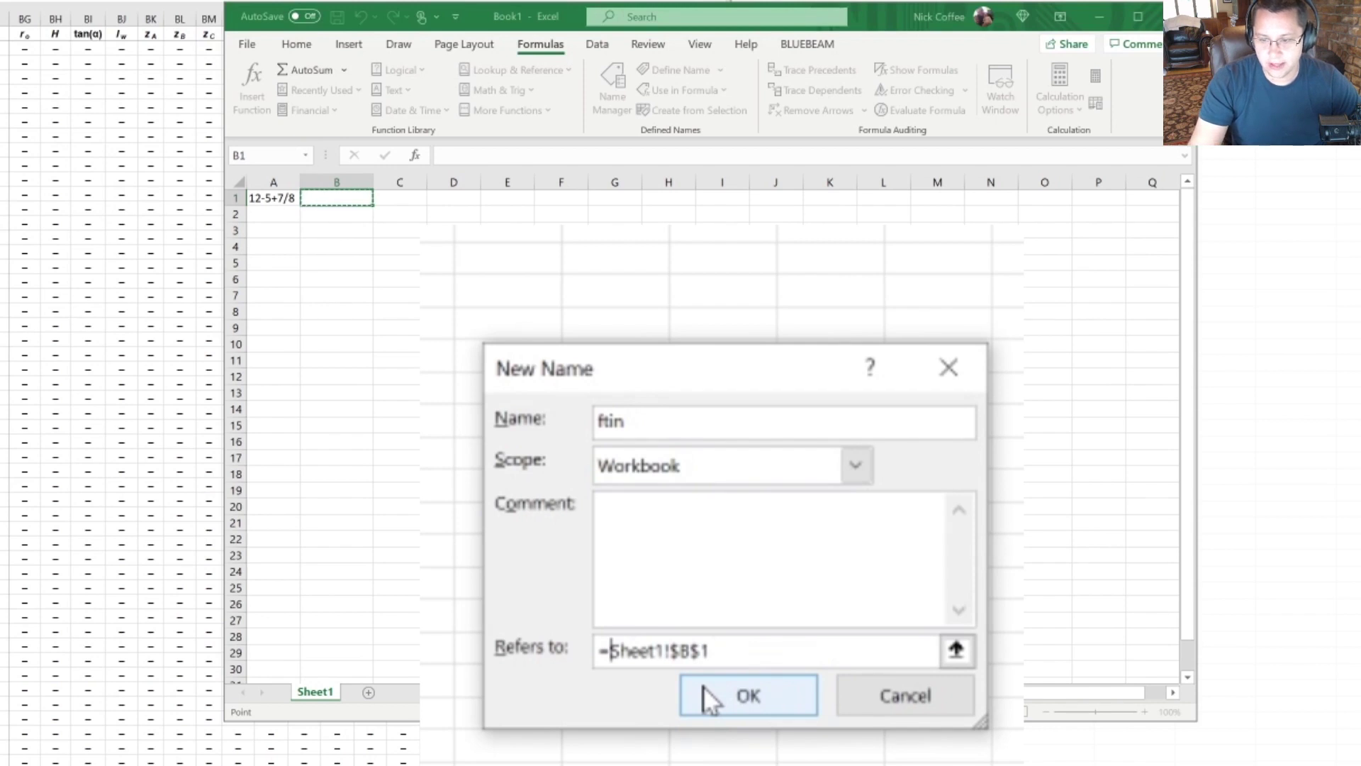
{"action": "left_click", "coordinate": [277, 202]}
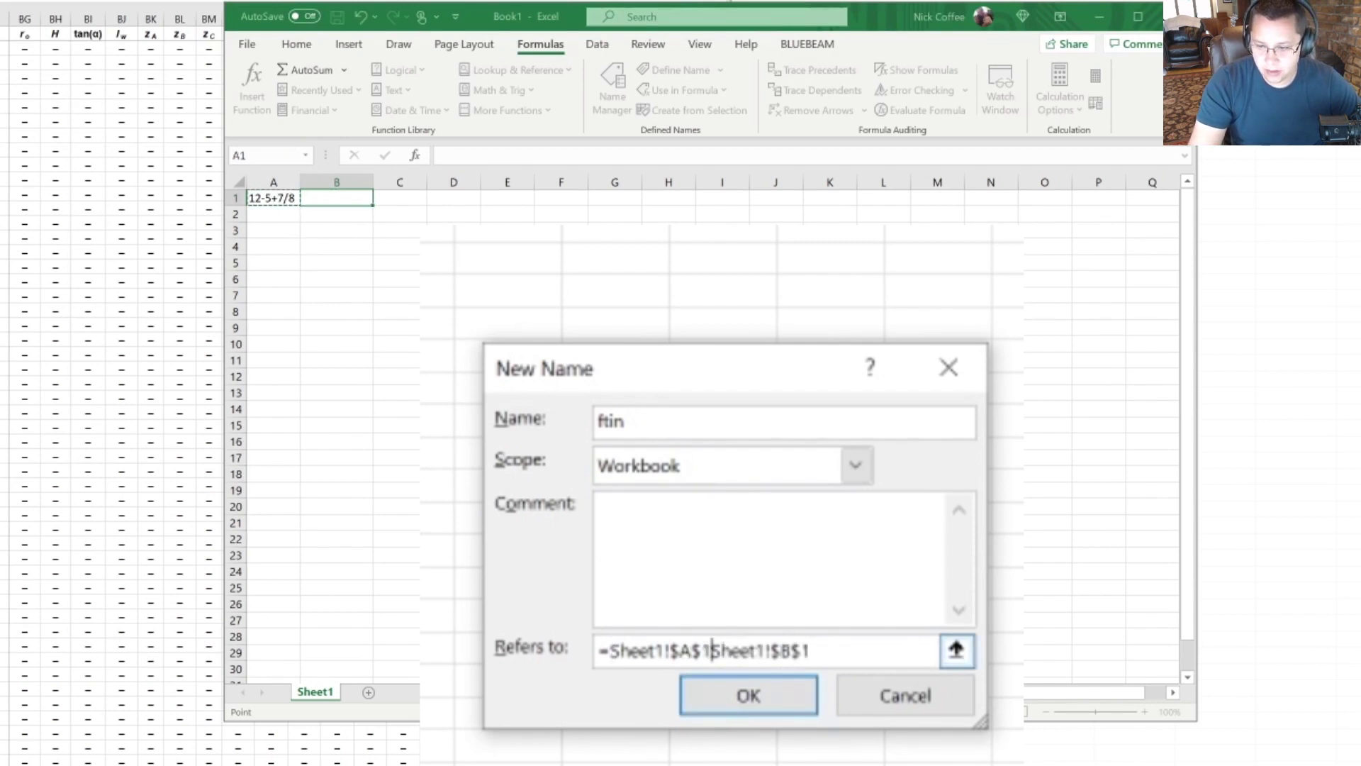
{"action": "left_click_drag", "start_coordinate": [812, 651], "coordinate": [711, 650]}
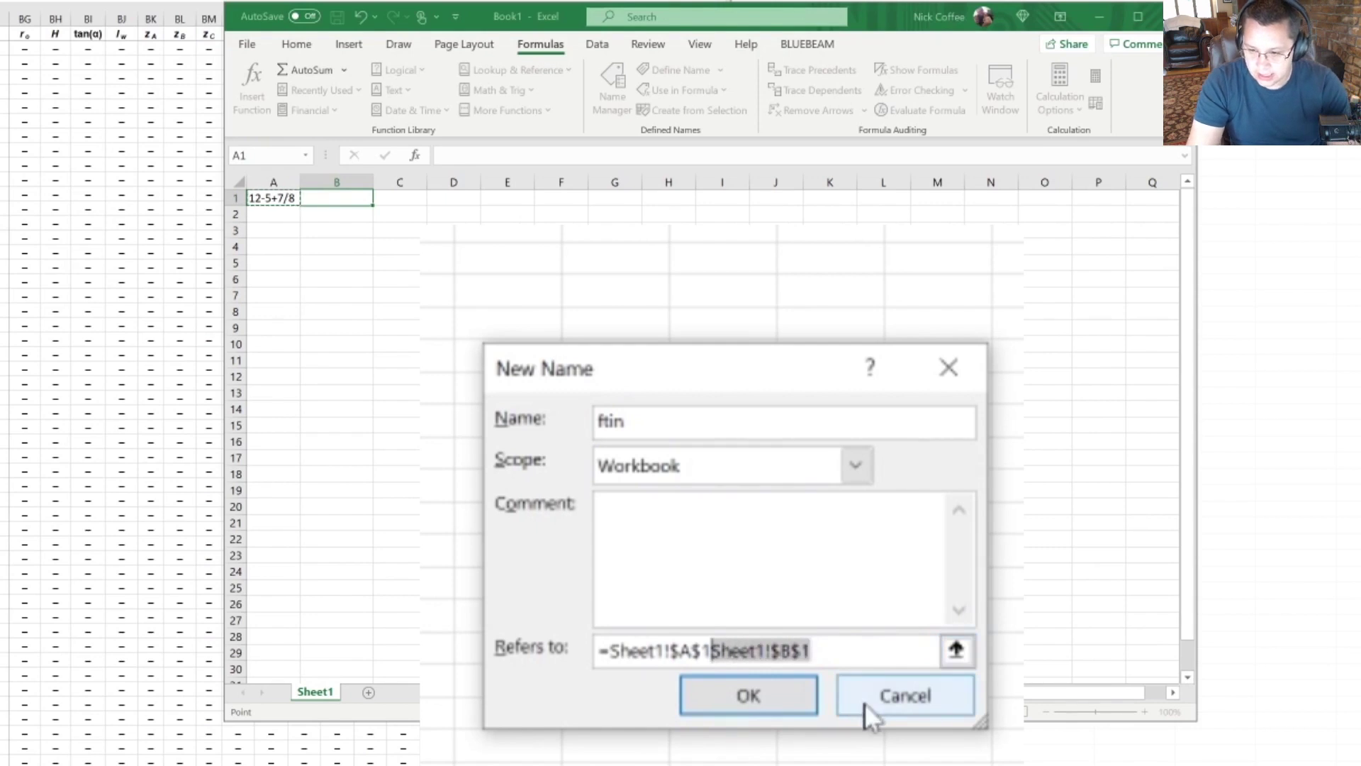
{"action": "key", "text": "BackSpace"}
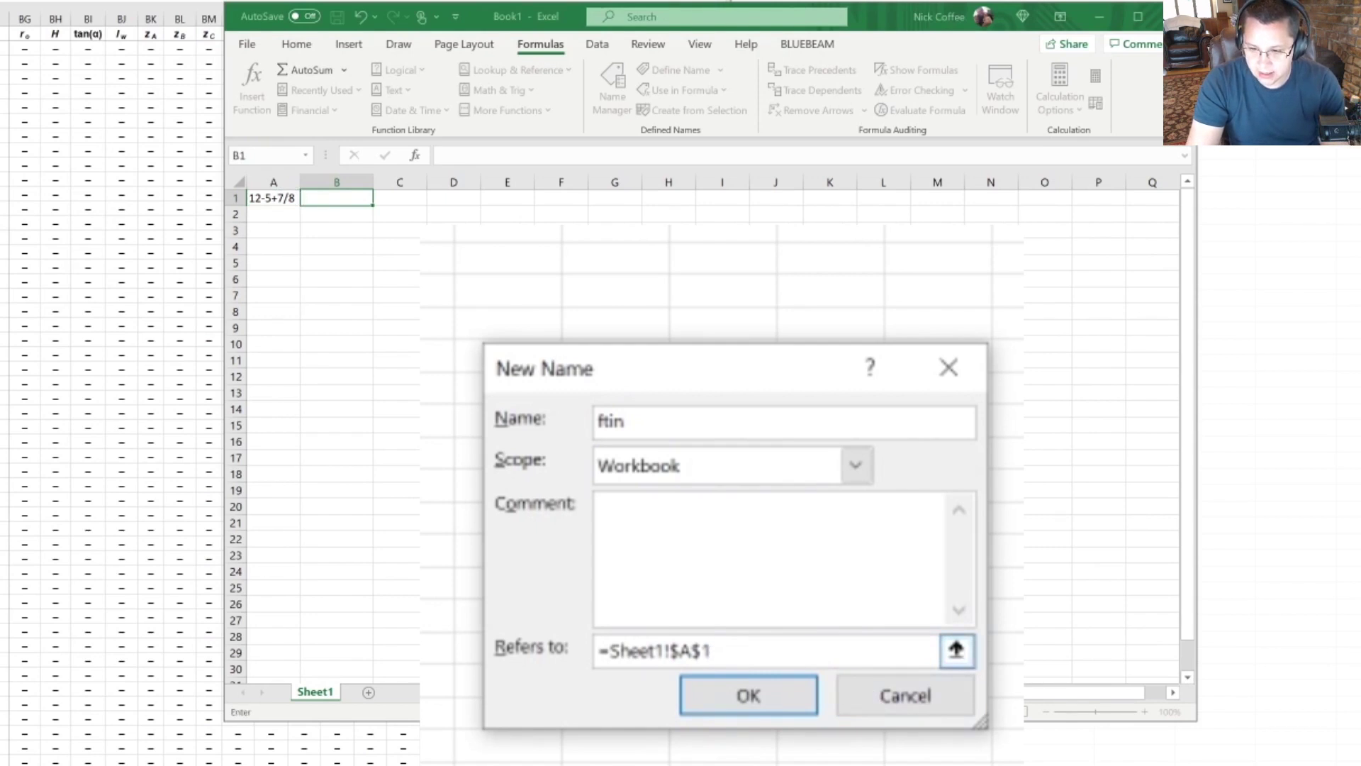
{"action": "left_click", "coordinate": [692, 650]}
{"action": "key", "text": "BackSpace"}
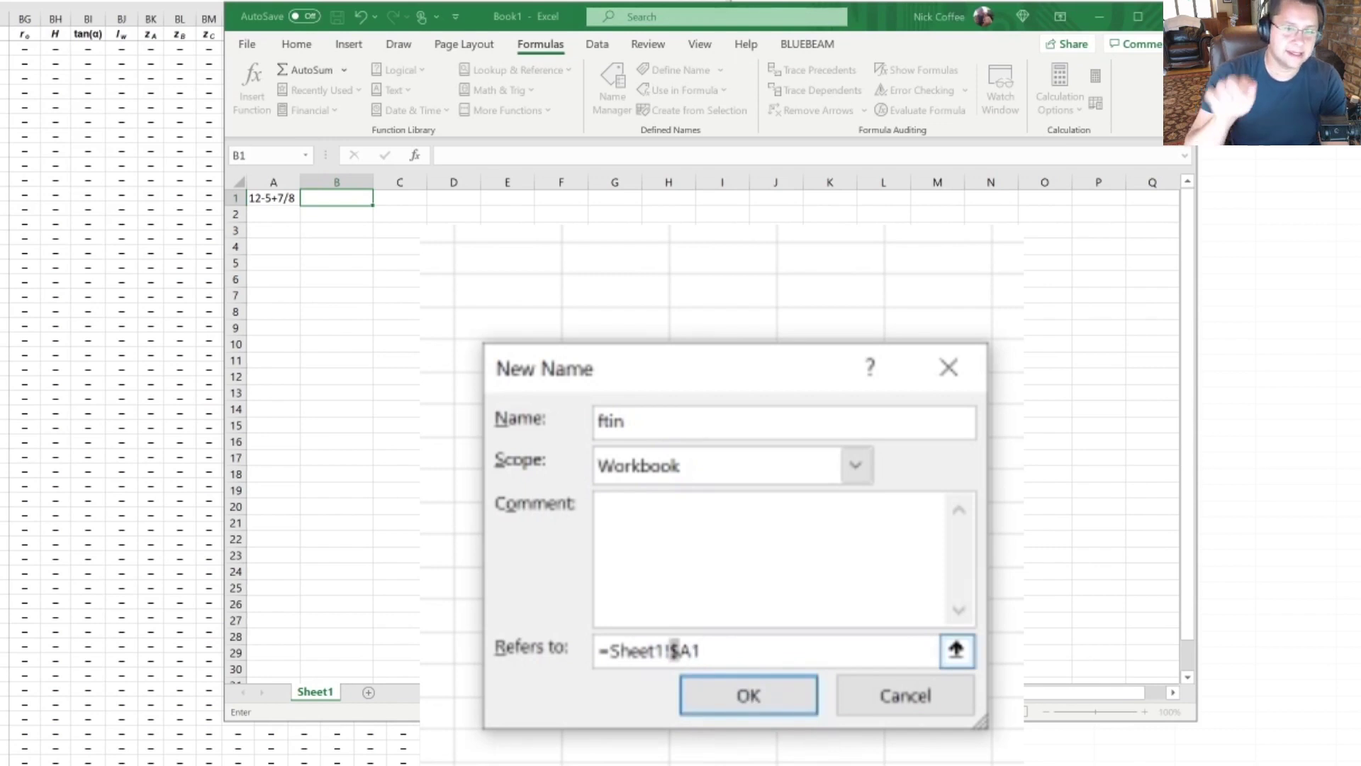
{"action": "left_click", "coordinate": [673, 650]}
{"action": "key", "text": "BackSpace"}
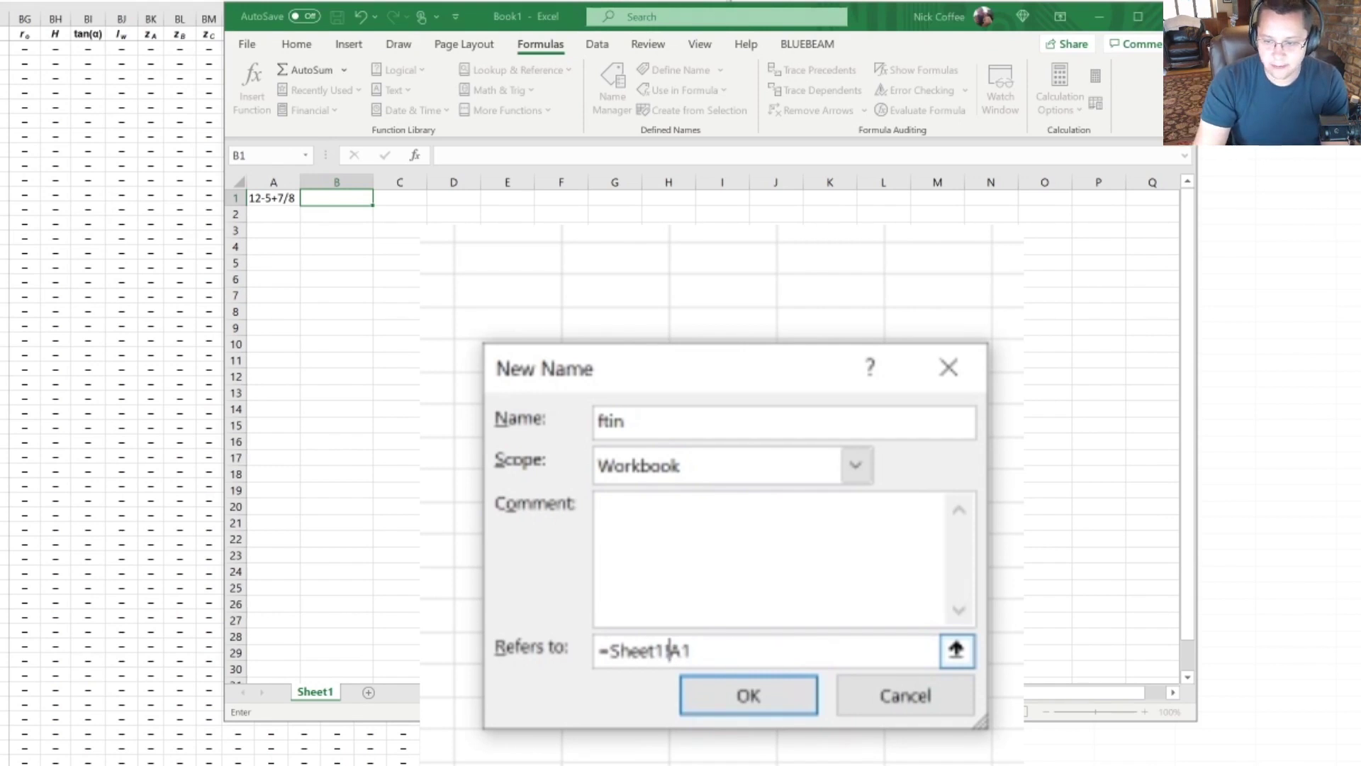
- Wrap the Sheet1!A1 reference of the ftin name in nested Evaluate and Substitute functions
{"action": "left_click", "coordinate": [612, 651]}
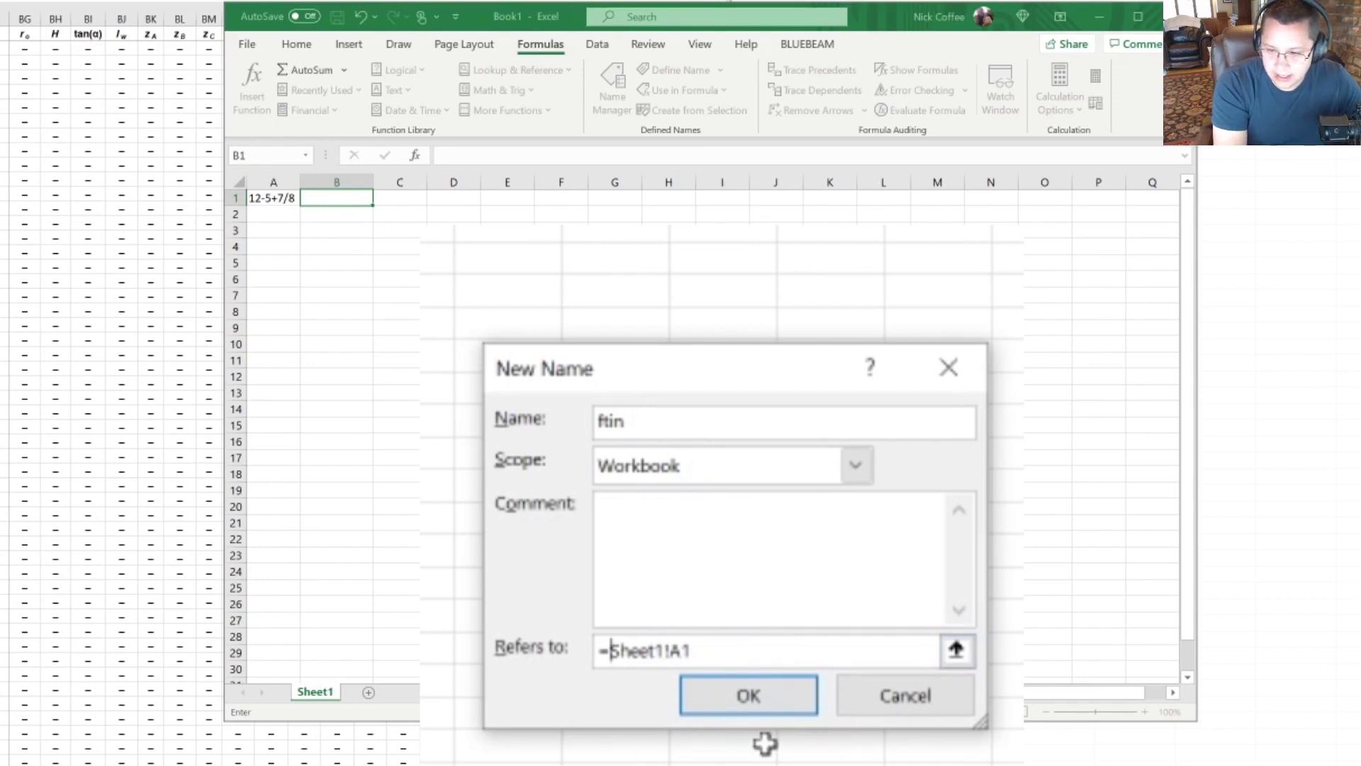
{"action": "type", "text": "E"}
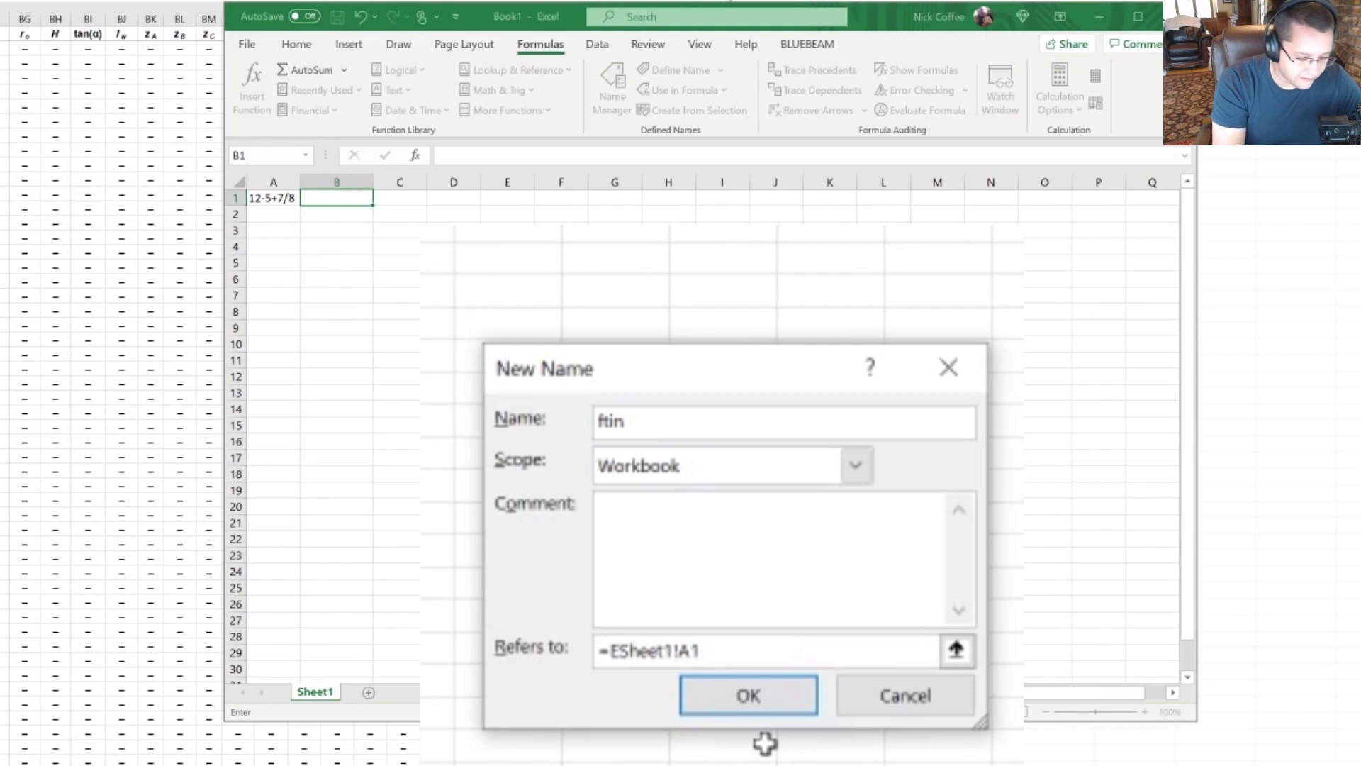
{"action": "type", "text": "valuate"}
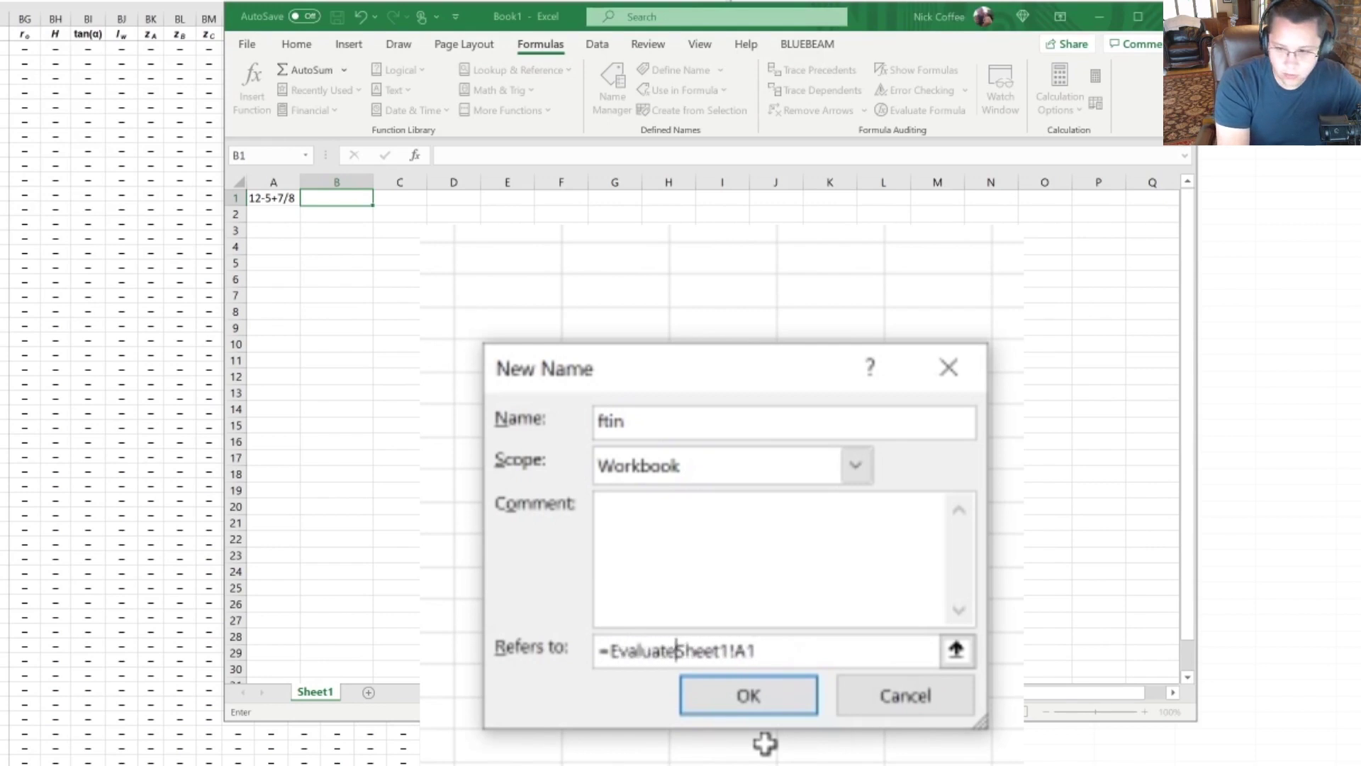
{"action": "type", "text": "(S"}
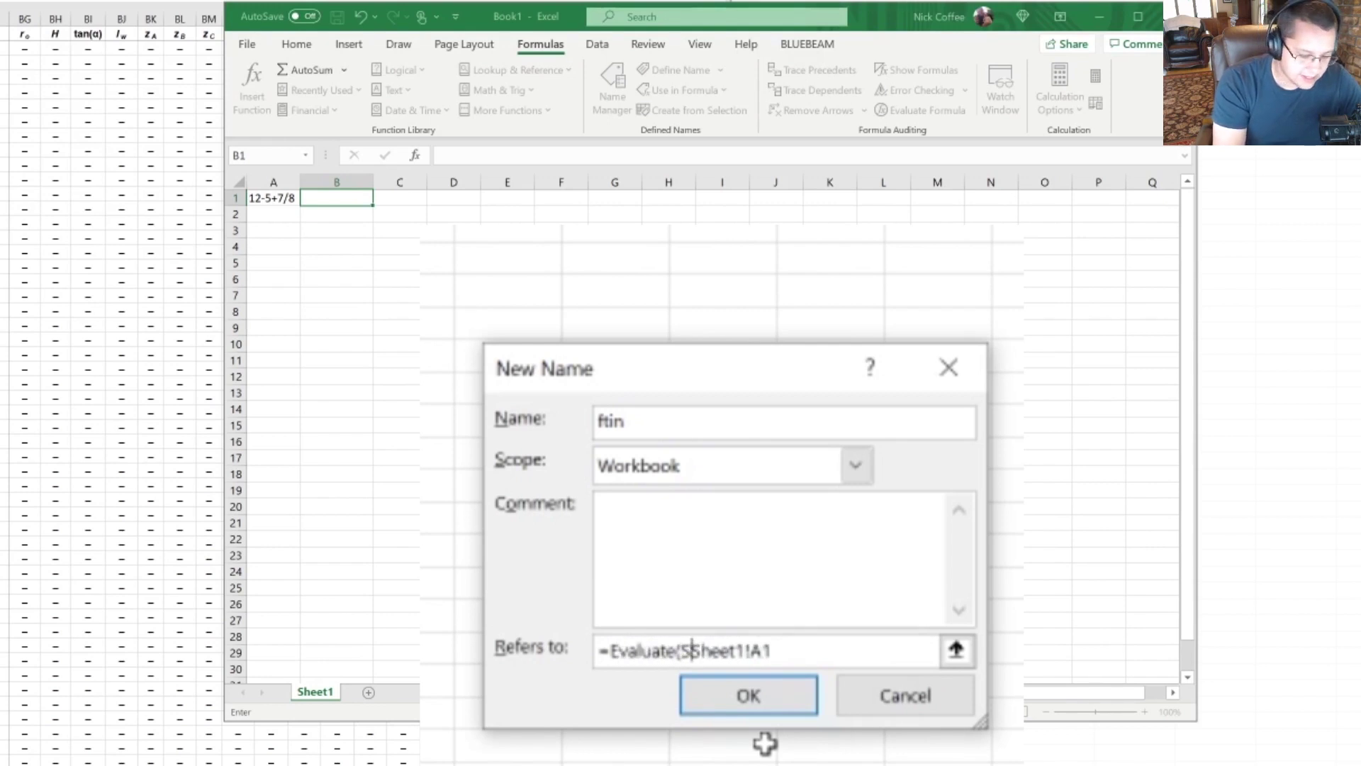
{"action": "type", "text": "ubstit"}
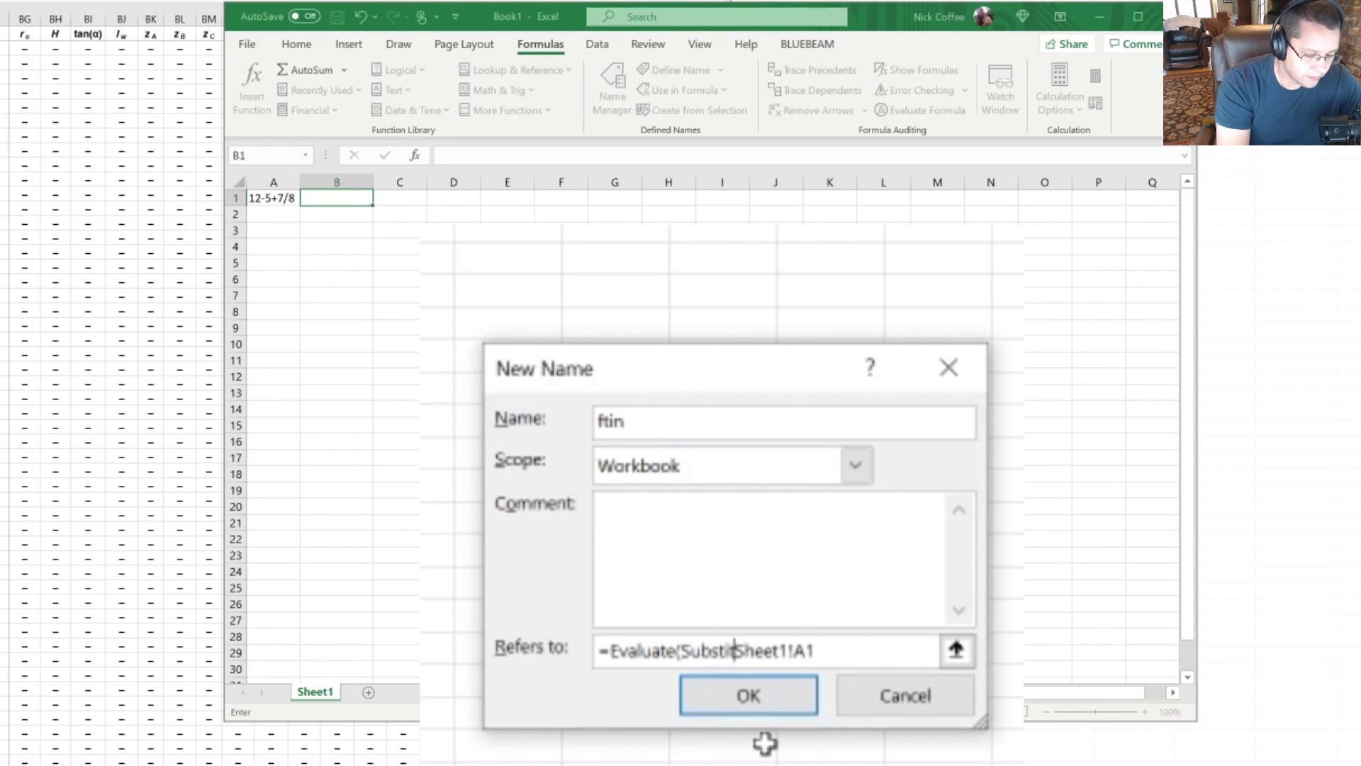
{"action": "type", "text": "ute("}
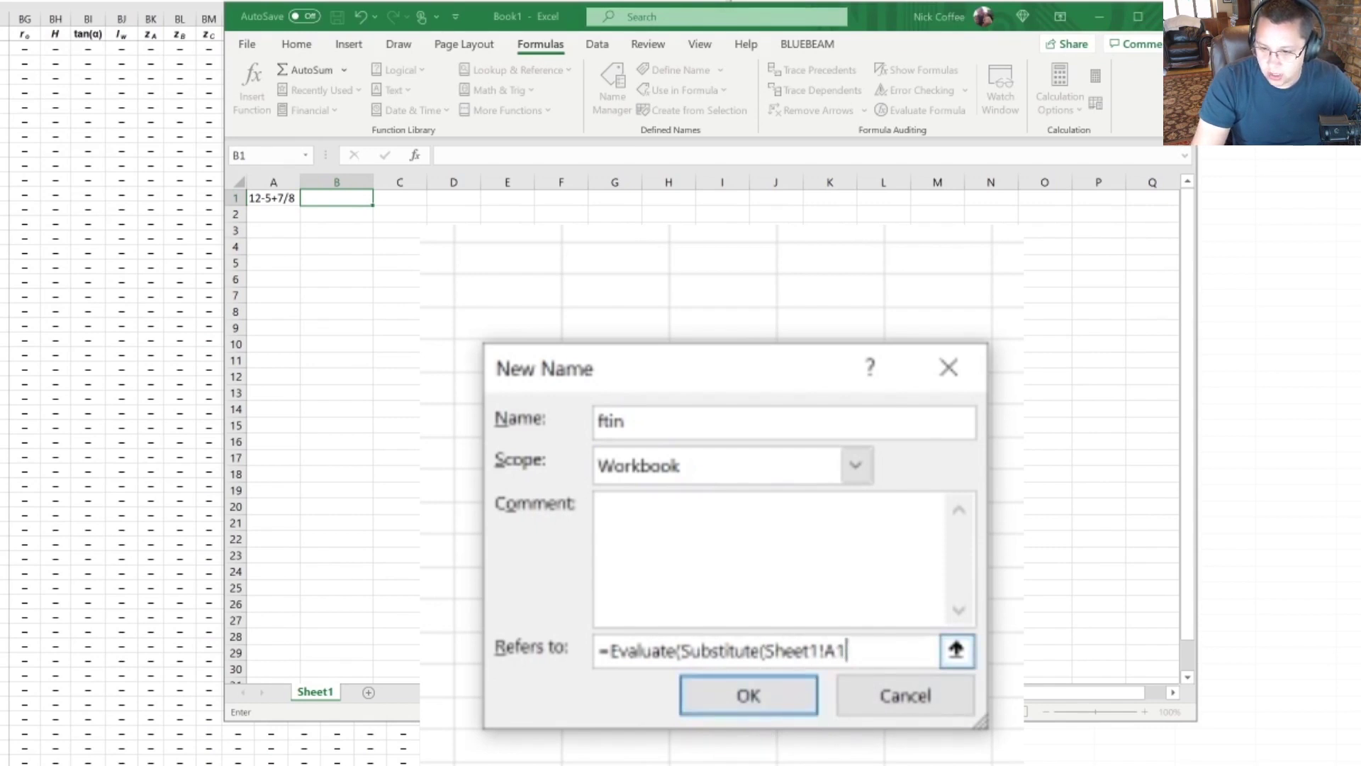
- Complete the formula as =Evaluate(Substitute(Sheet1!A1,"-","*12+")) and save the ftin name
{"action": "type", "text": ","}
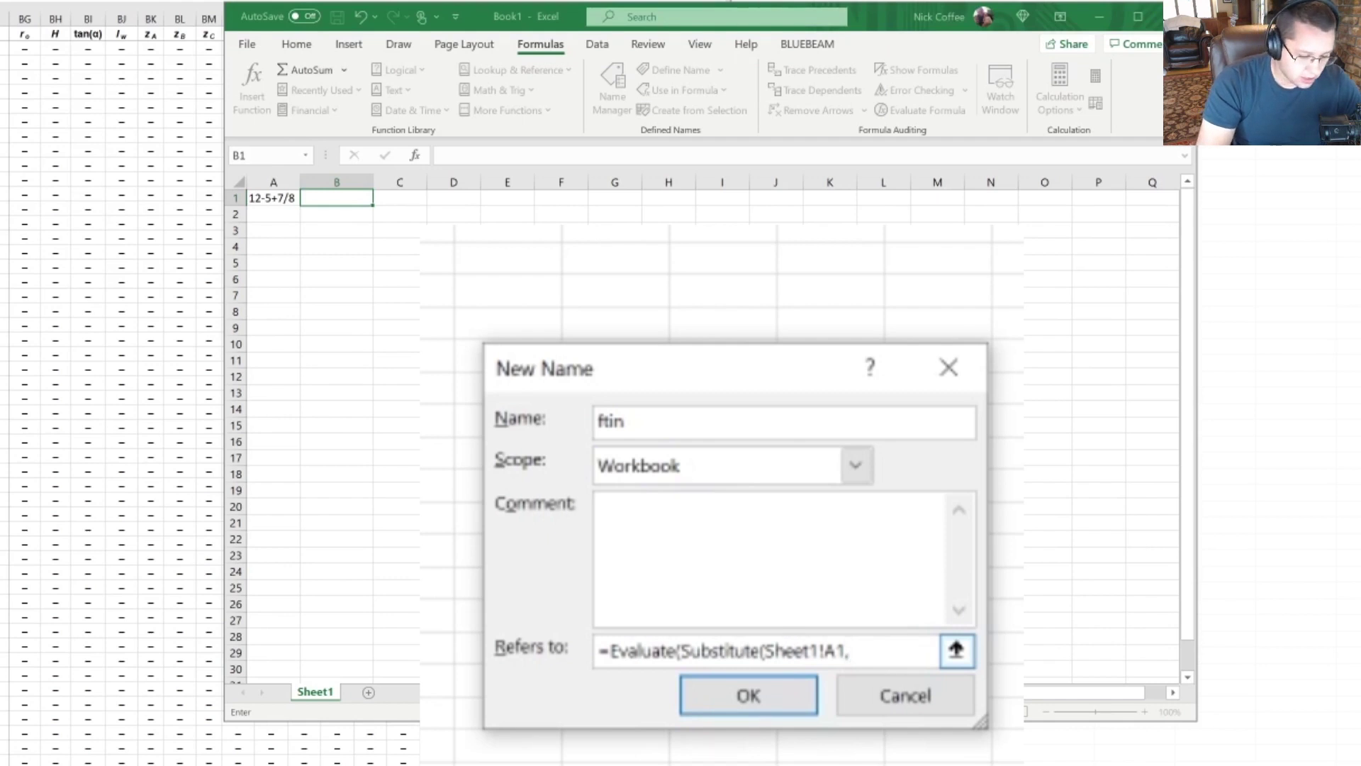
{"action": "type", "text": "\"-\""}
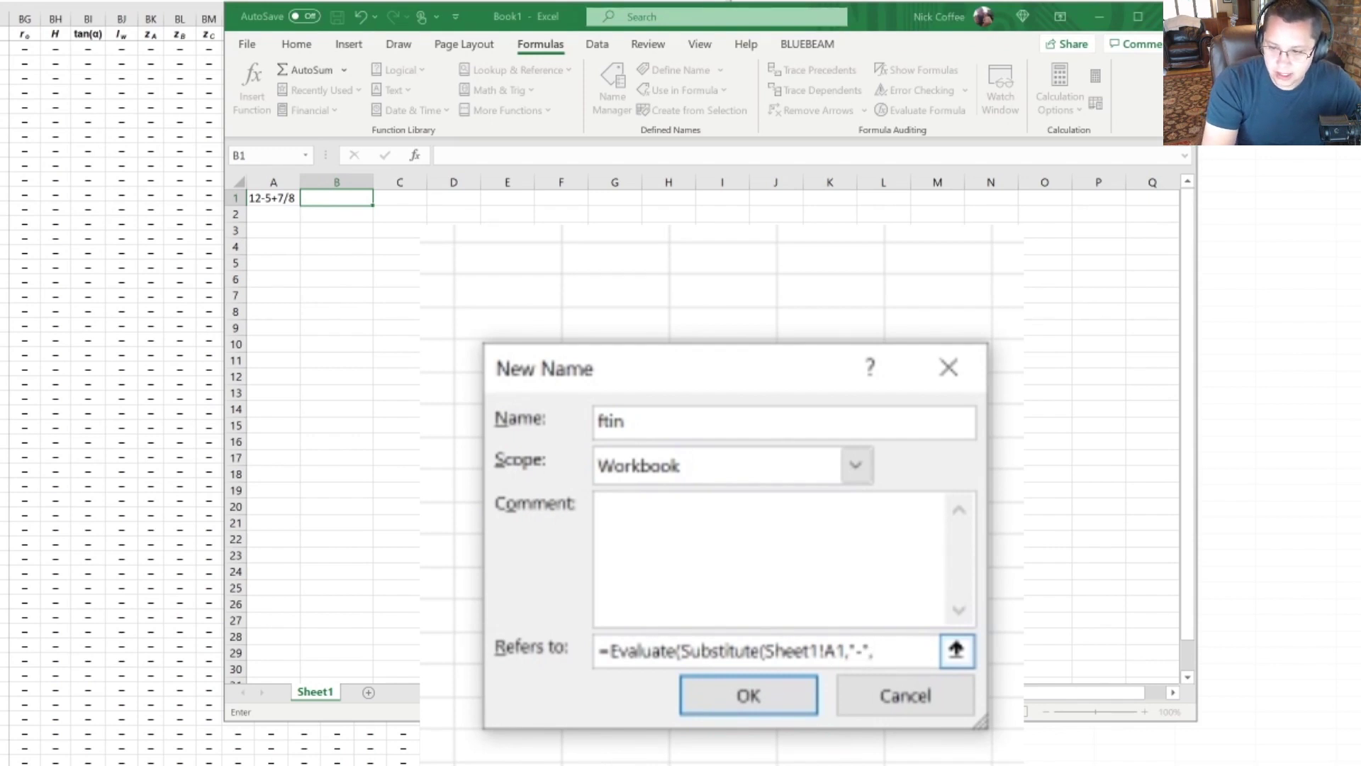
{"action": "type", "text": ",\""}
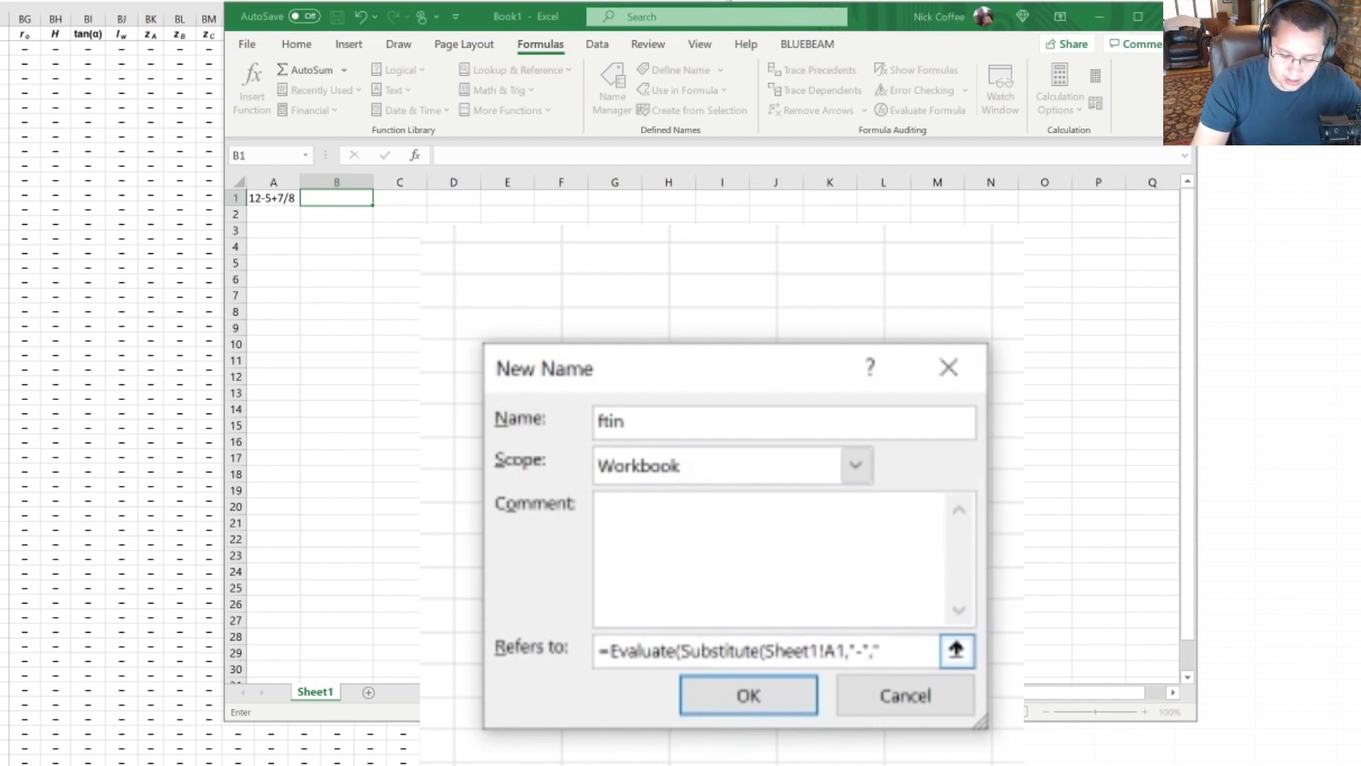
{"action": "type", "text": "\""}
{"action": "type", "text": "12+"}
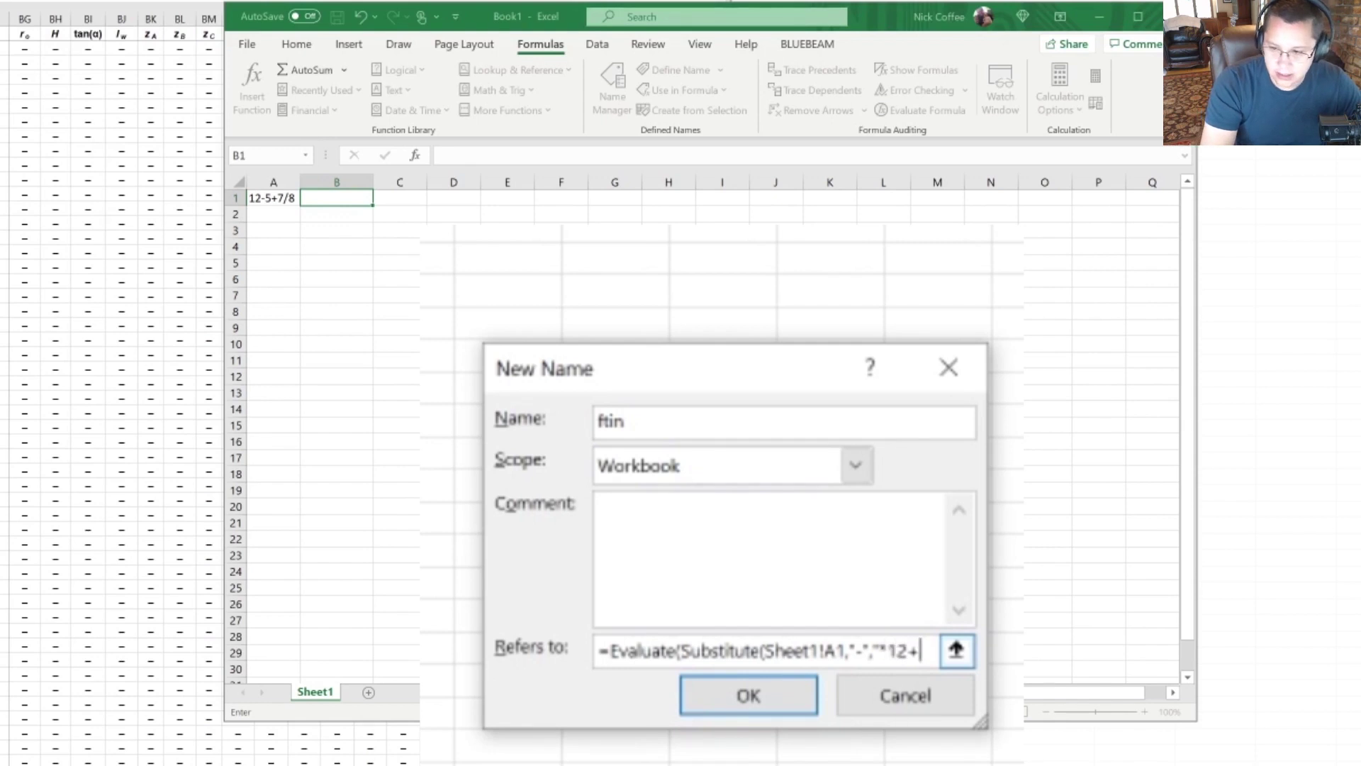
{"action": "type", "text": "\""}
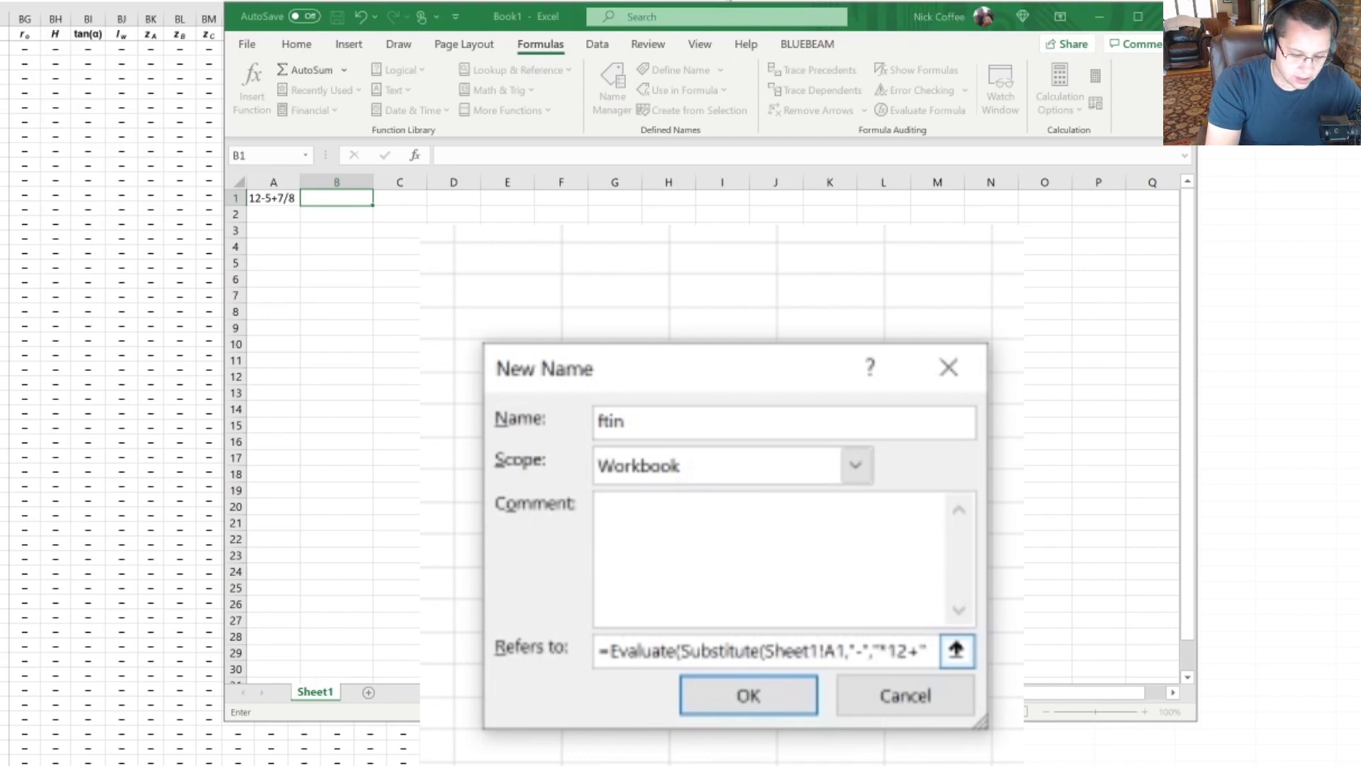
{"action": "type", "text": ")"}
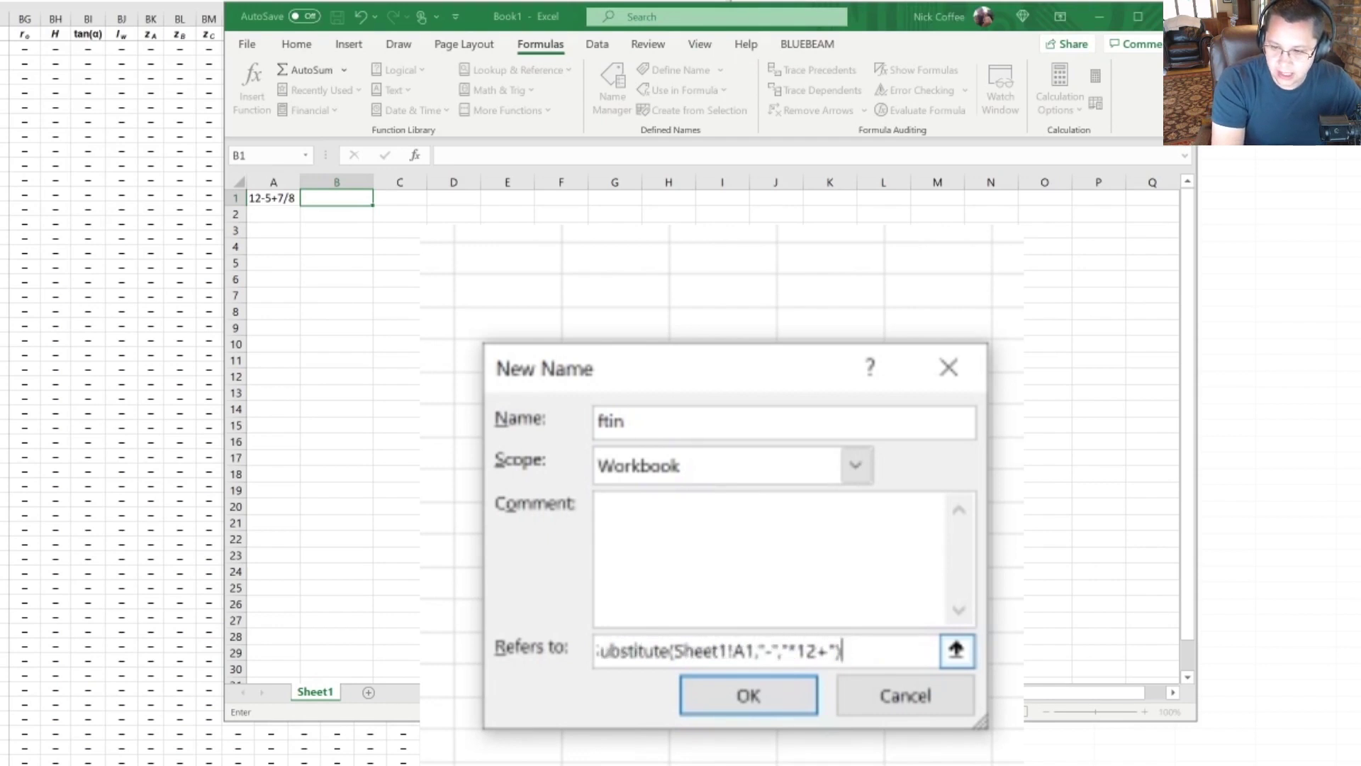
{"action": "type", "text": ")"}
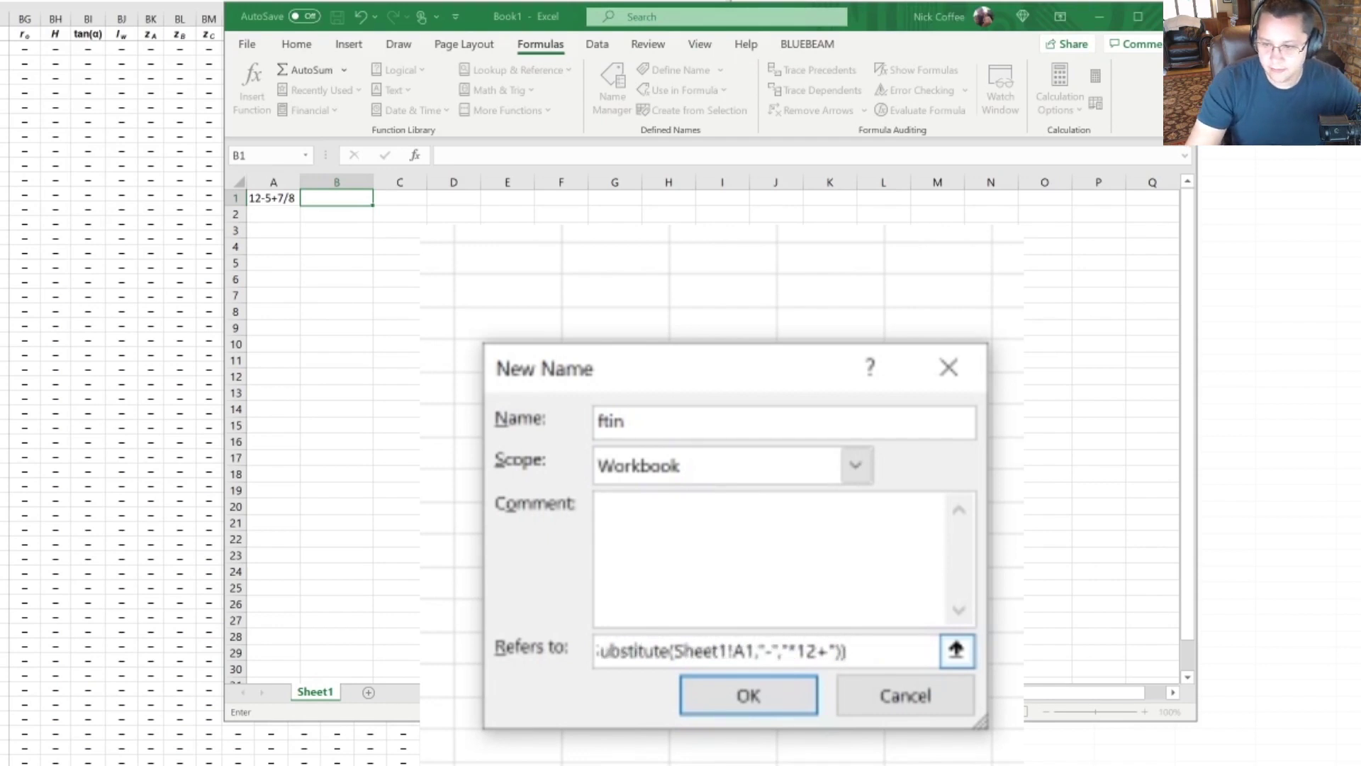
{"action": "left_click", "coordinate": [765, 697]}
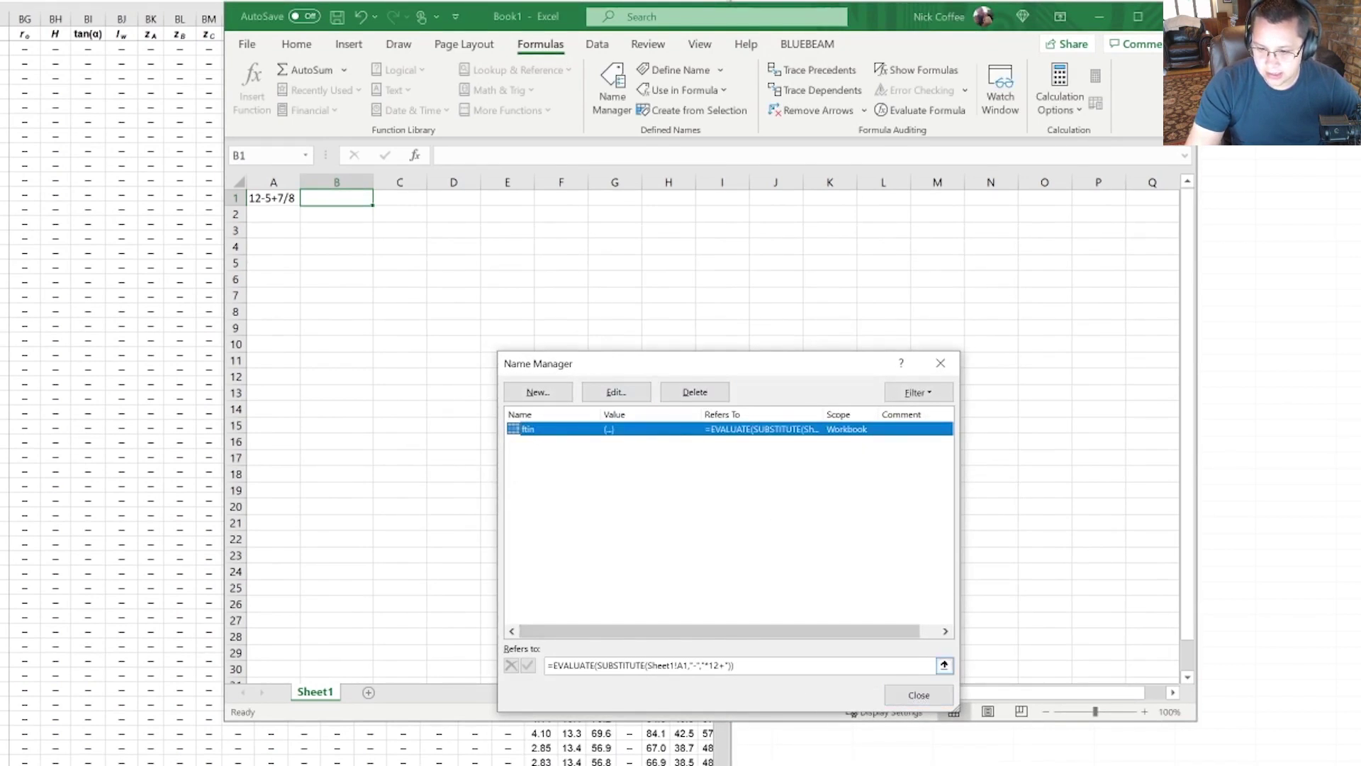
{"action": "left_click", "coordinate": [930, 698]}
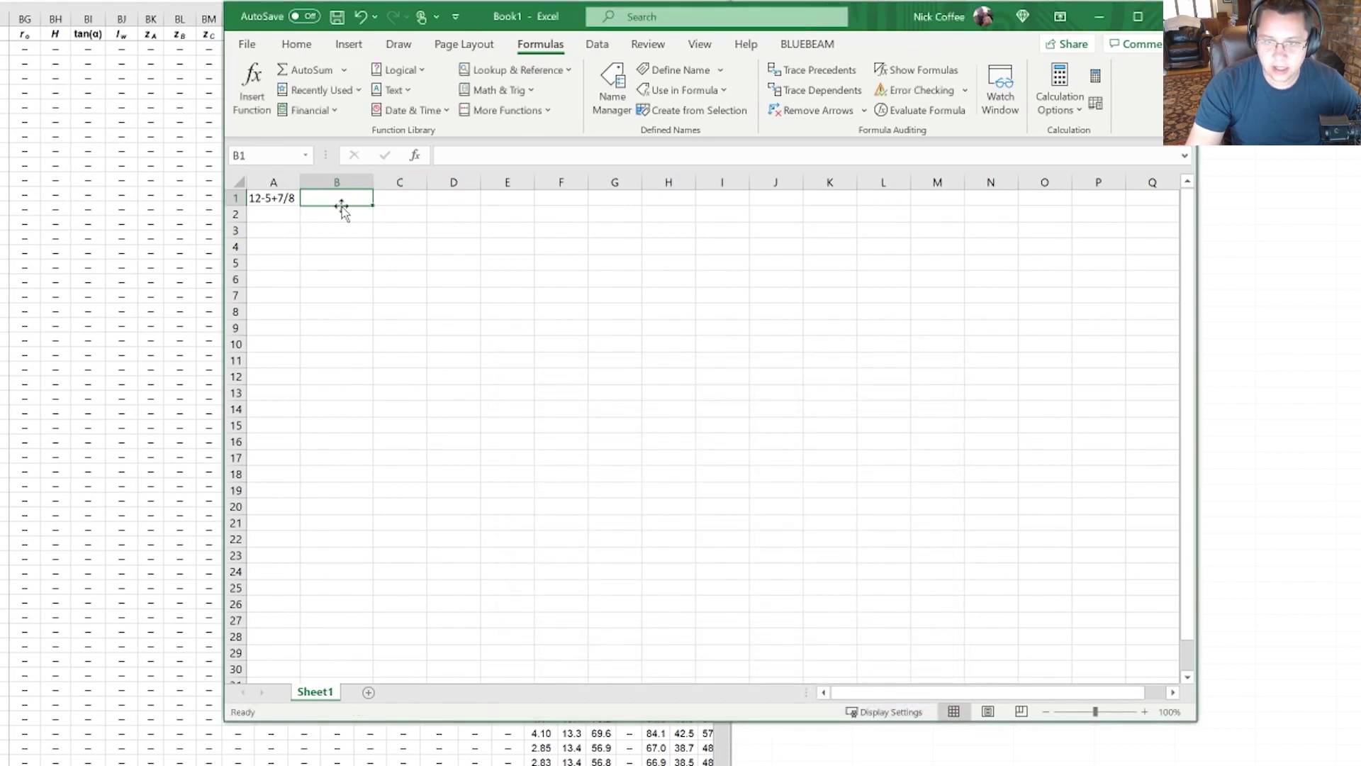
- Enter the formula =ftin in cell B1 and select cell A2
{"action": "type", "text": "=func"}
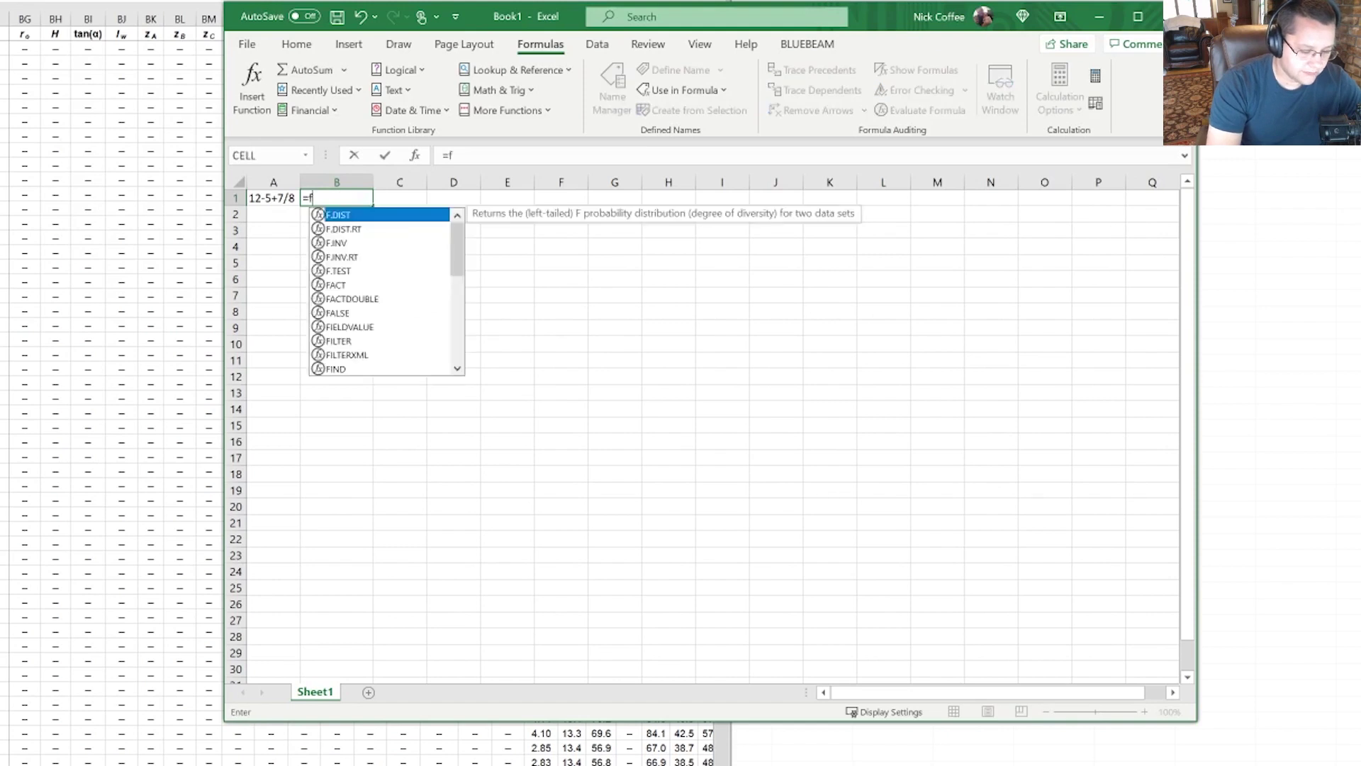
{"action": "key", "text": "Return"}
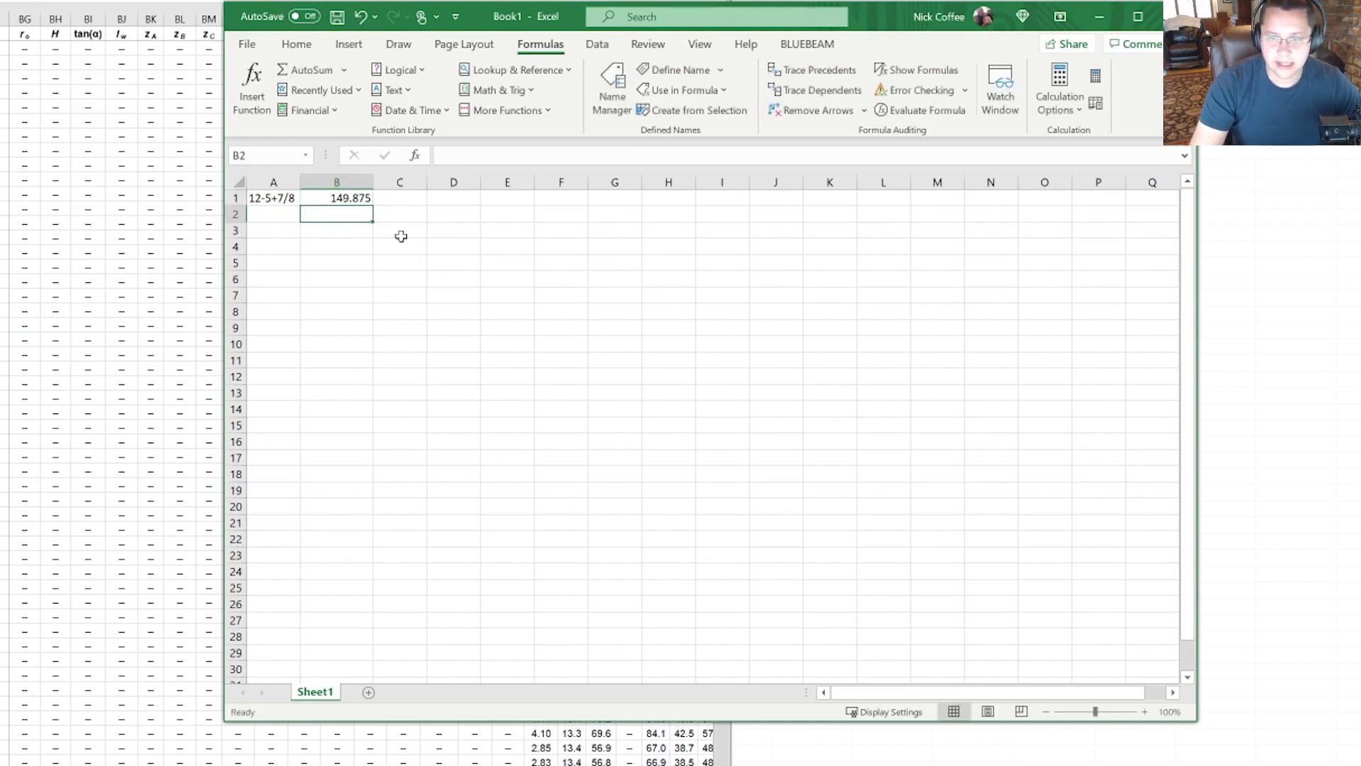
{"action": "left_click", "coordinate": [270, 212]}
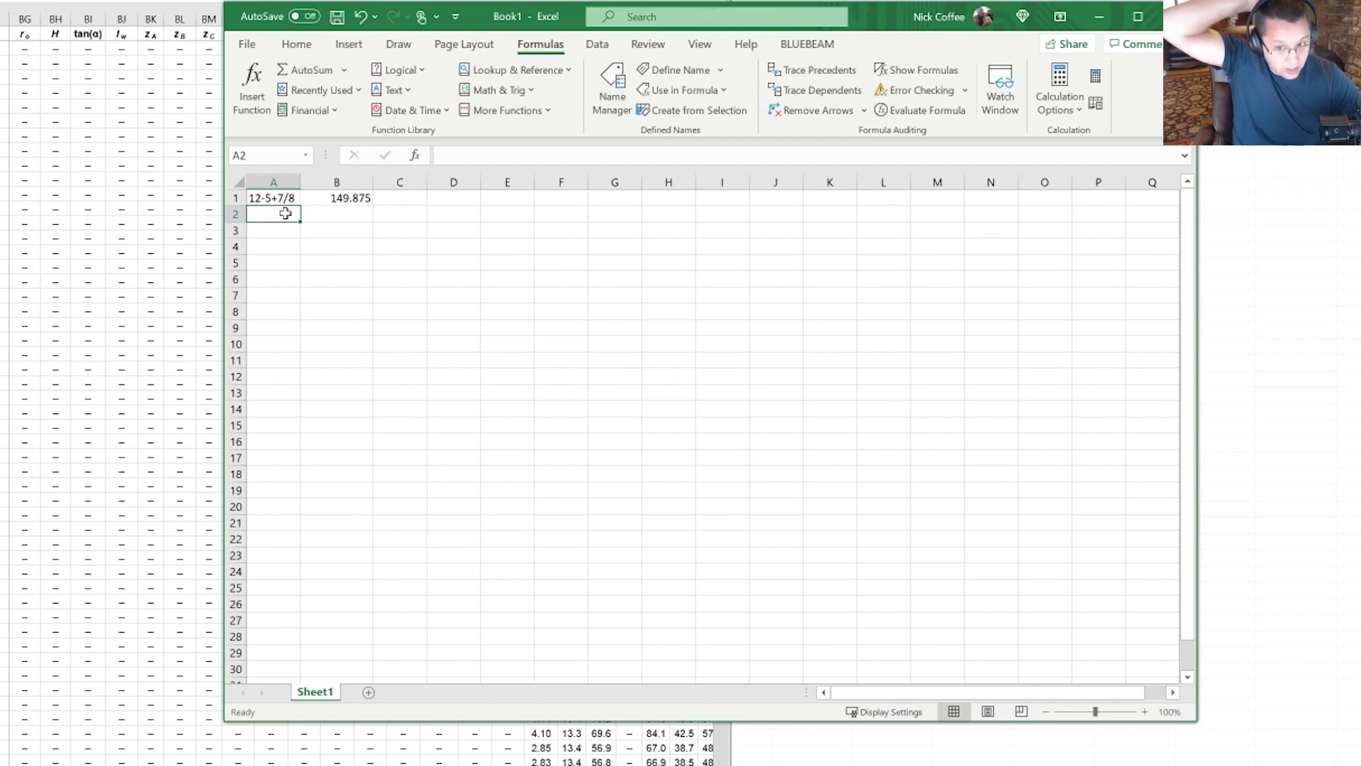
- Enter the expanded expression 12*12+5+7/8 as text in cell A2
{"action": "left_click", "coordinate": [349, 196]}
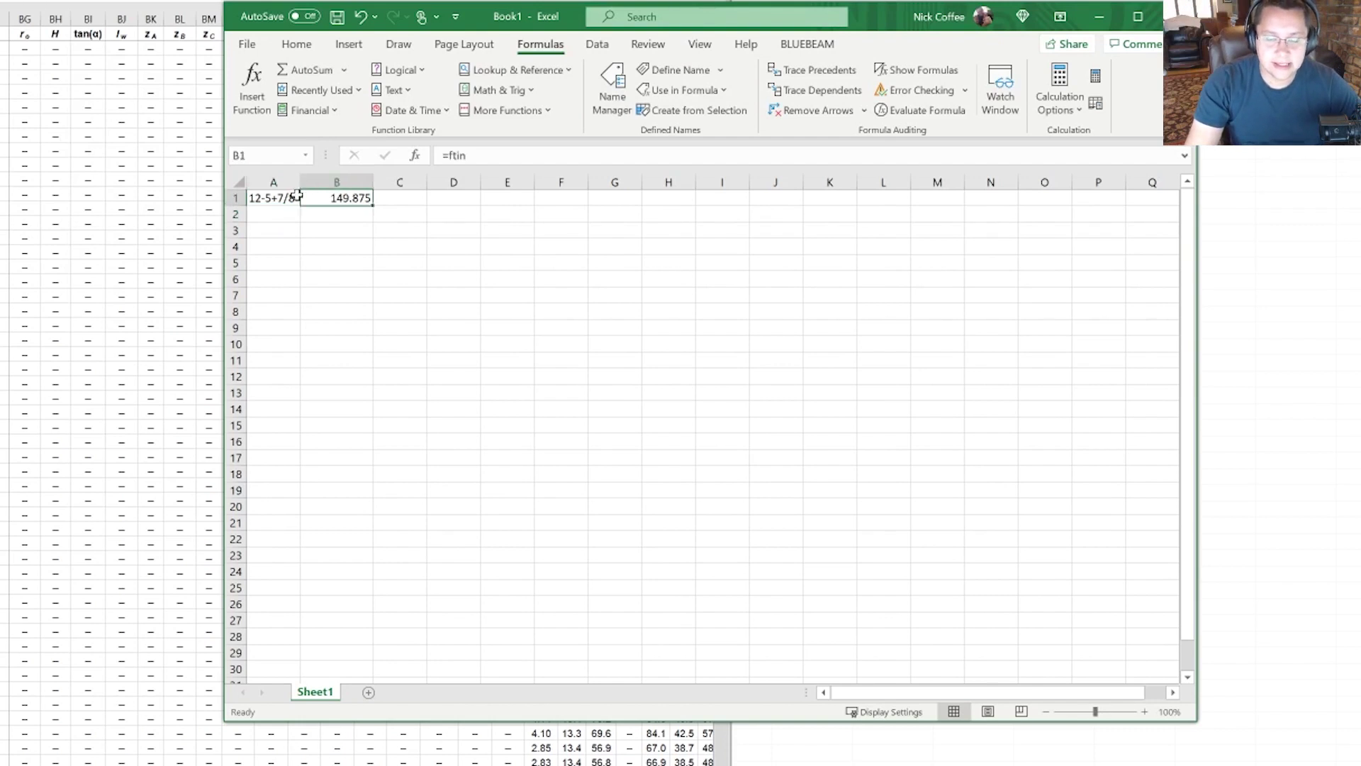
{"action": "left_click", "coordinate": [284, 197]}
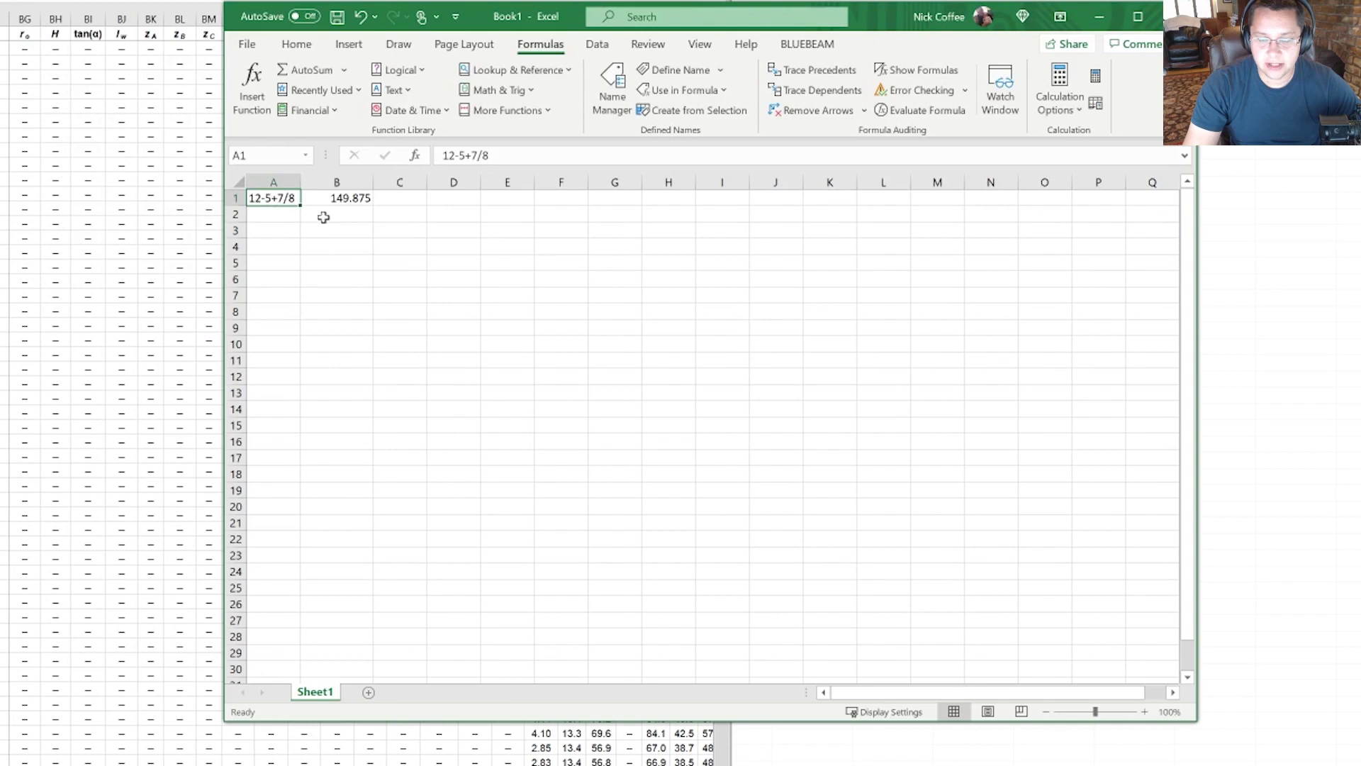
{"action": "left_click", "coordinate": [266, 213]}
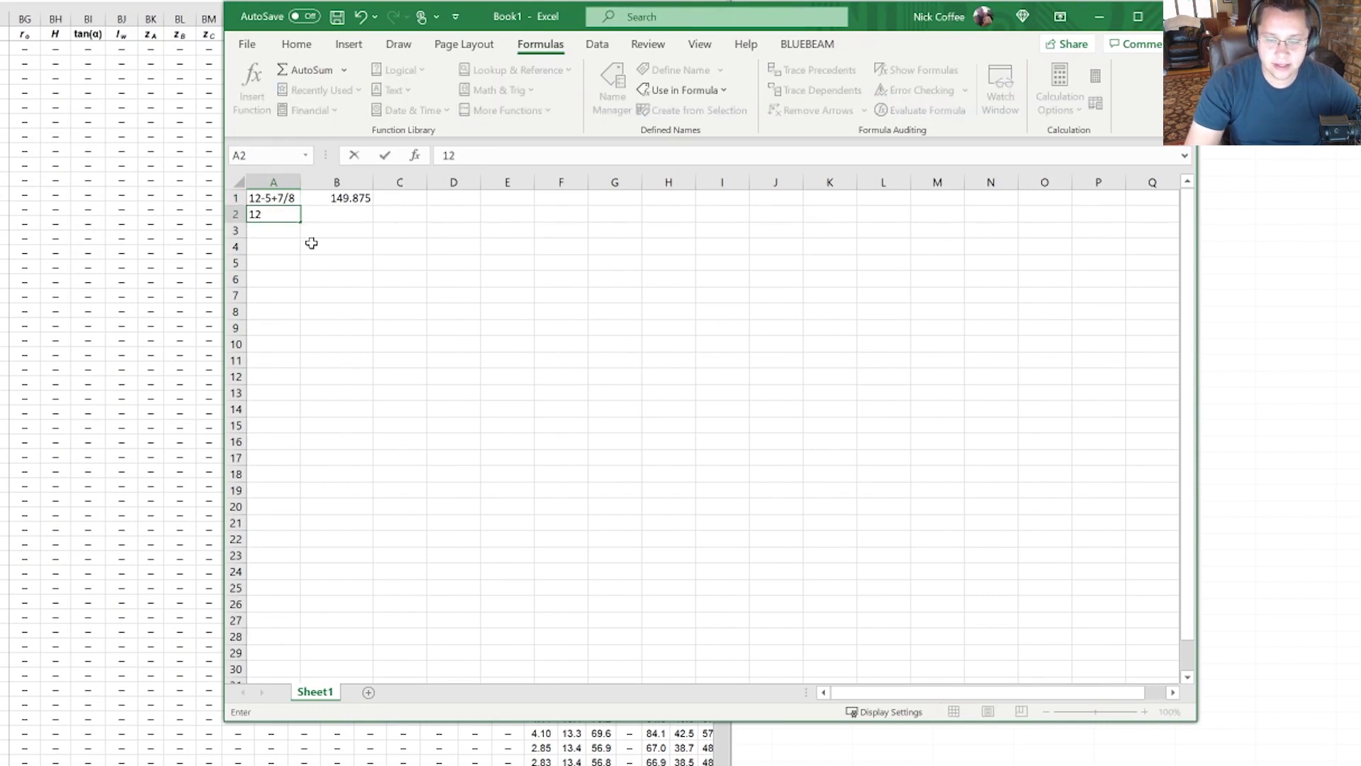
{"action": "type", "text": "*12+5+7/8"}
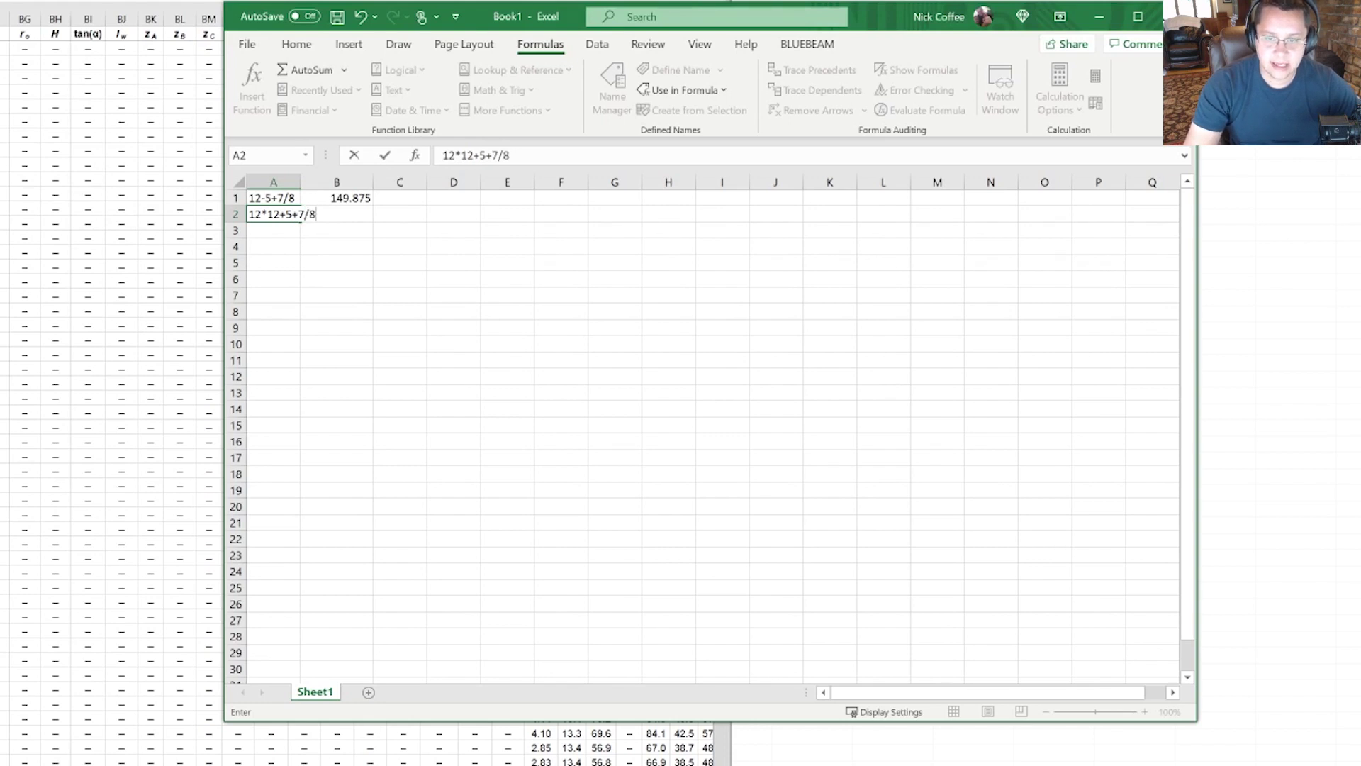
- Widen column A to fit the full text of cell A2
{"action": "left_click", "coordinate": [303, 183]}
{"action": "left_click_drag", "start_coordinate": [302, 183], "coordinate": [320, 183]}
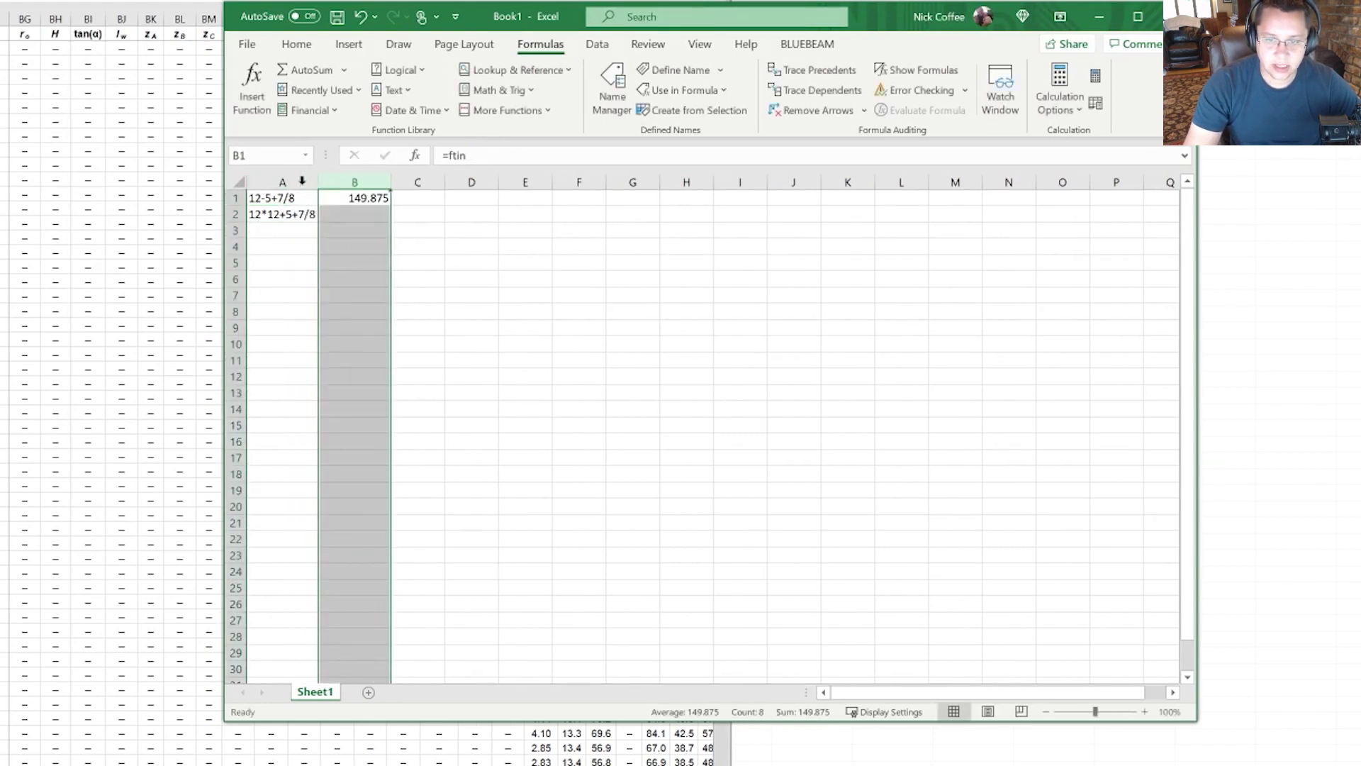
{"action": "left_click", "coordinate": [309, 214]}
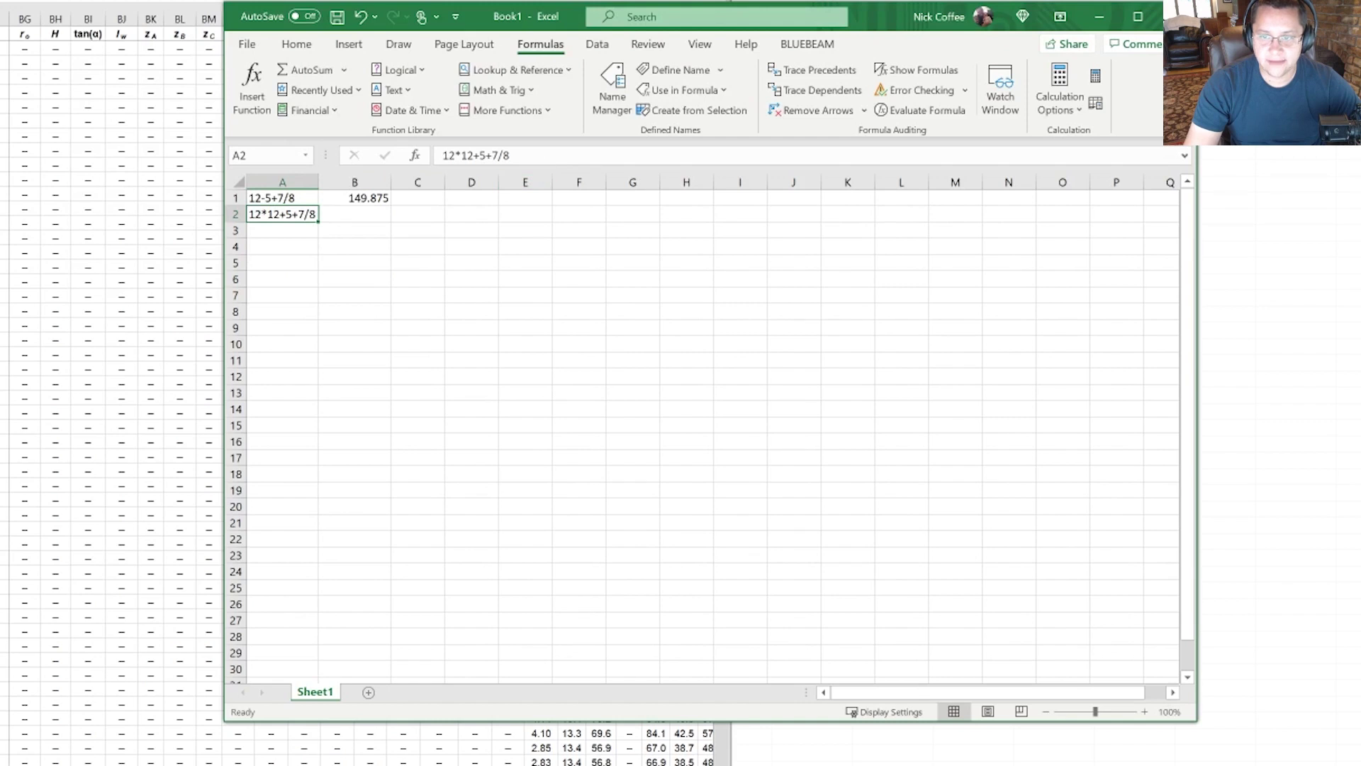
- Enter the formula =SUBSTITUTE(A2,"-","*12+") in cell B2, and clear cells A2 and B2
{"action": "left_click", "coordinate": [353, 216]}
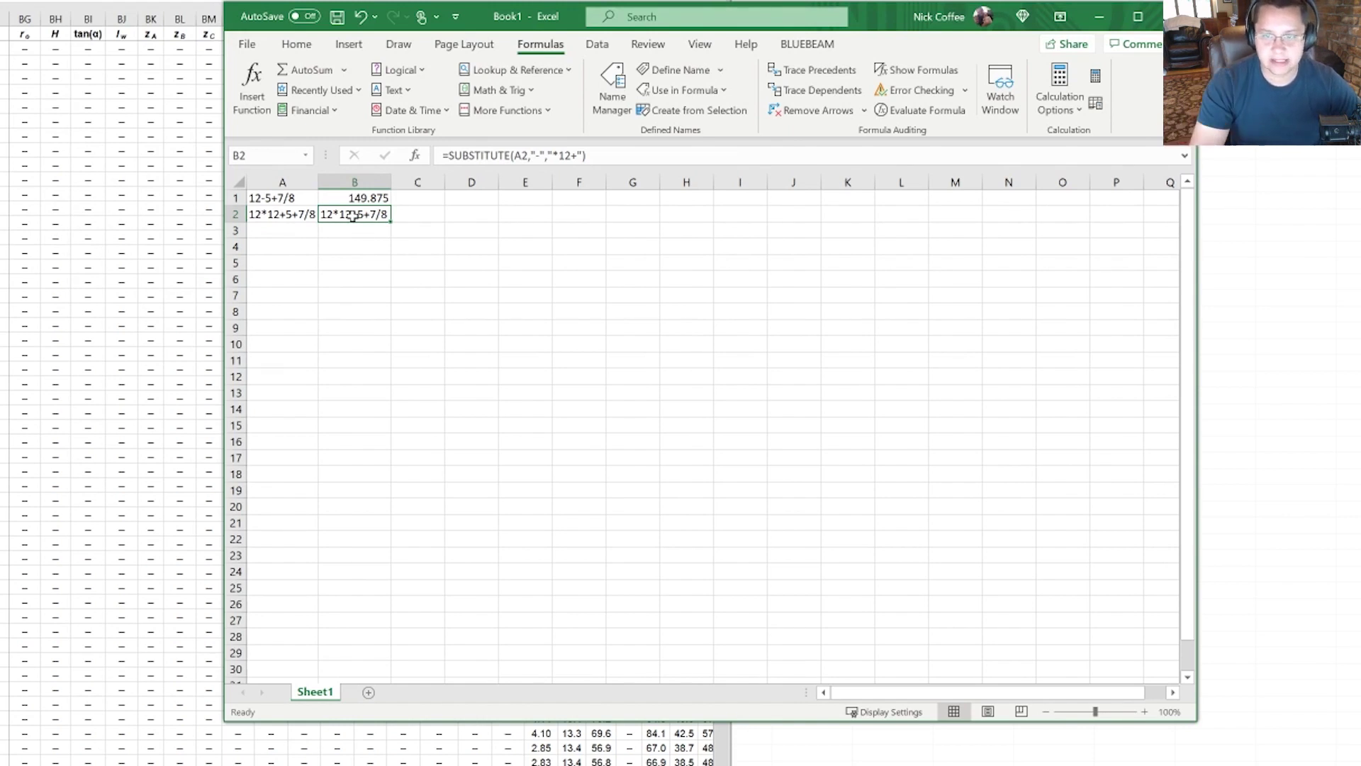
{"action": "left_click_drag", "start_coordinate": [291, 214], "coordinate": [346, 216]}
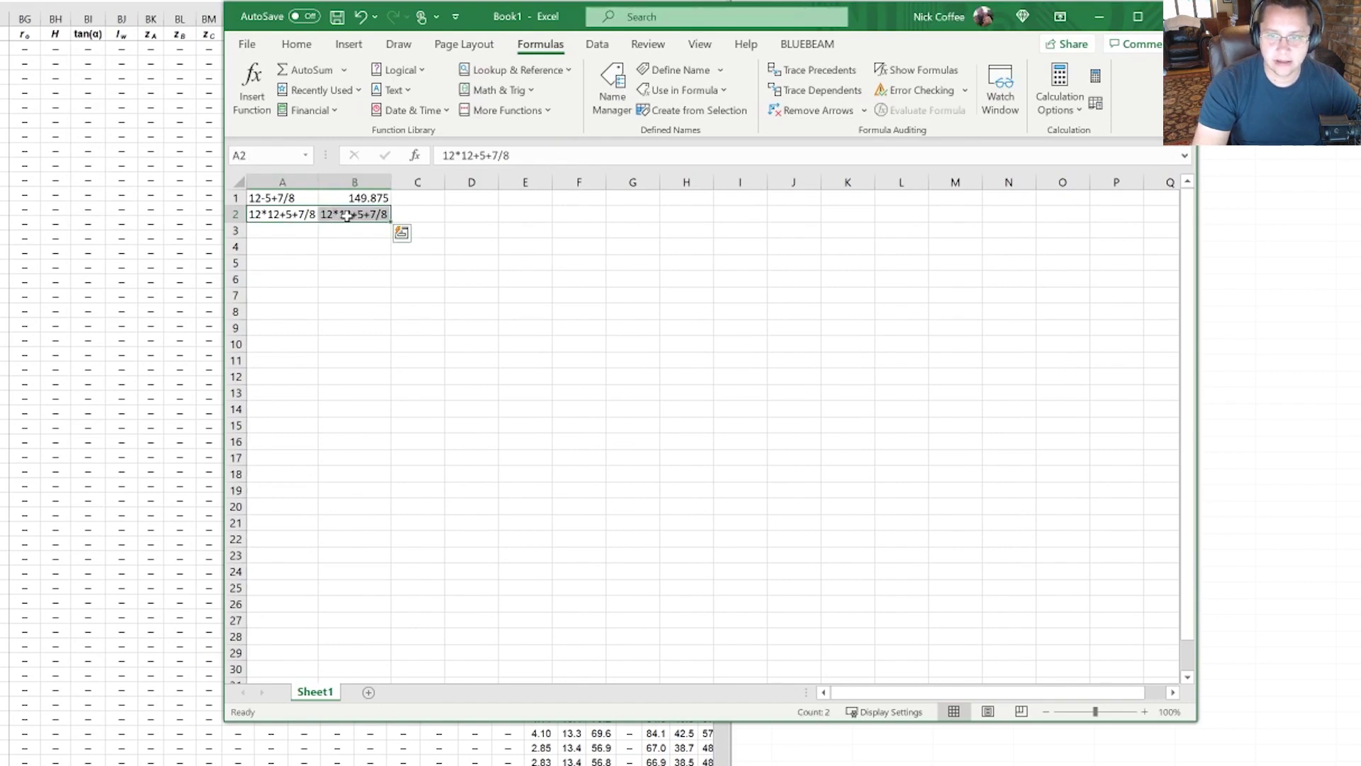
{"action": "key", "text": "Delete"}
- Enter the feet-inch text 6-4+9/16 in cell A3
{"action": "left_click", "coordinate": [279, 228]}
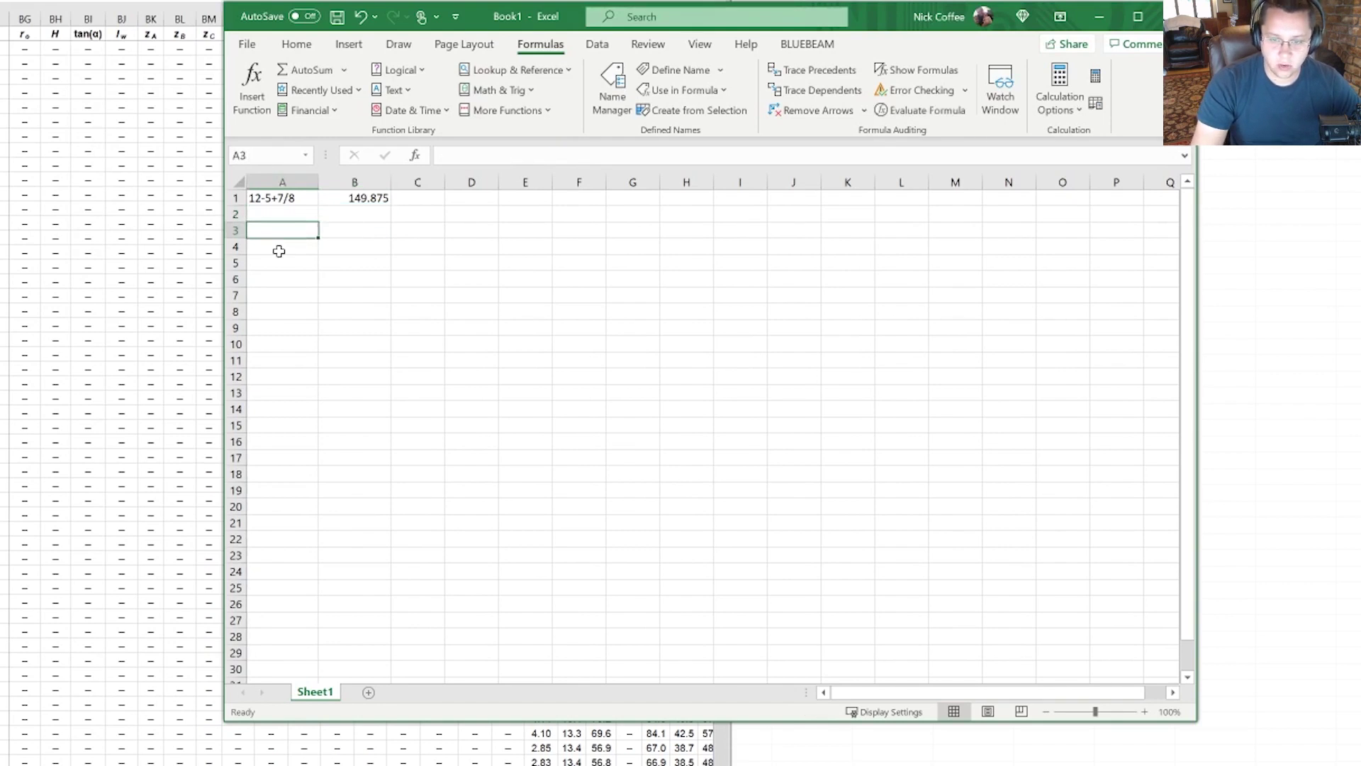
{"action": "type", "text": "6-4+"}
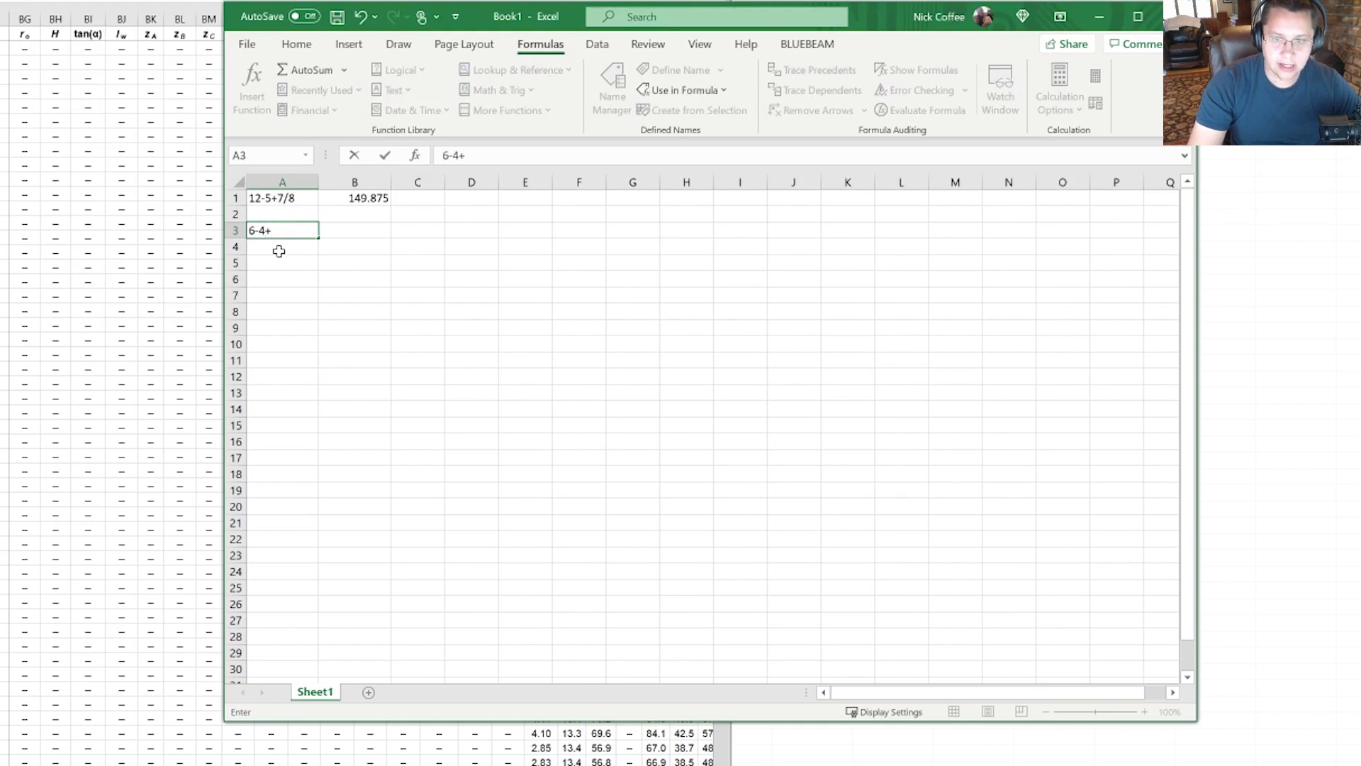
{"action": "type", "text": "*"}
{"action": "key", "text": "BackSpace"}
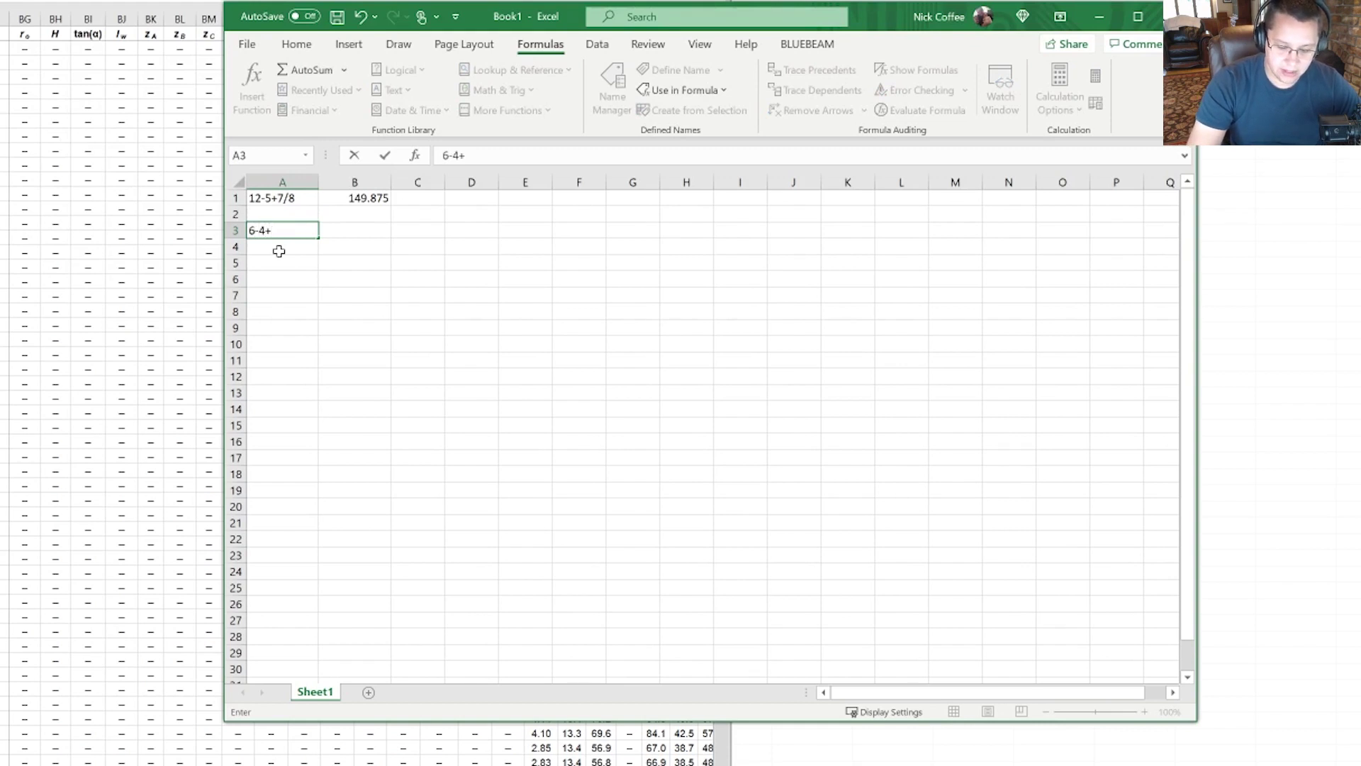
{"action": "type", "text": "9/16"}
{"action": "key", "text": "Return"}
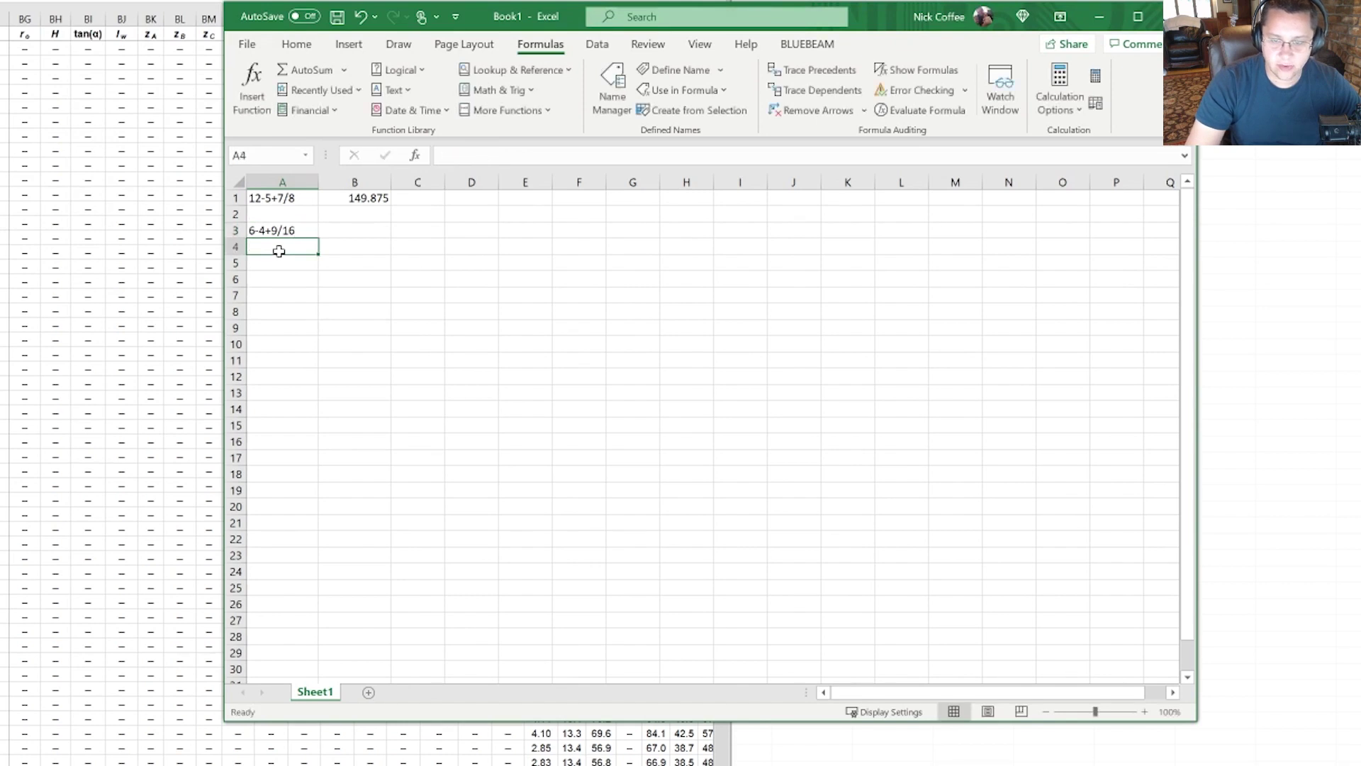
- Enter the space-separated dimensions 6-5 7/8 in cell A4 and 12-9 134/148 in cell A5
{"action": "type", "text": "6-"}
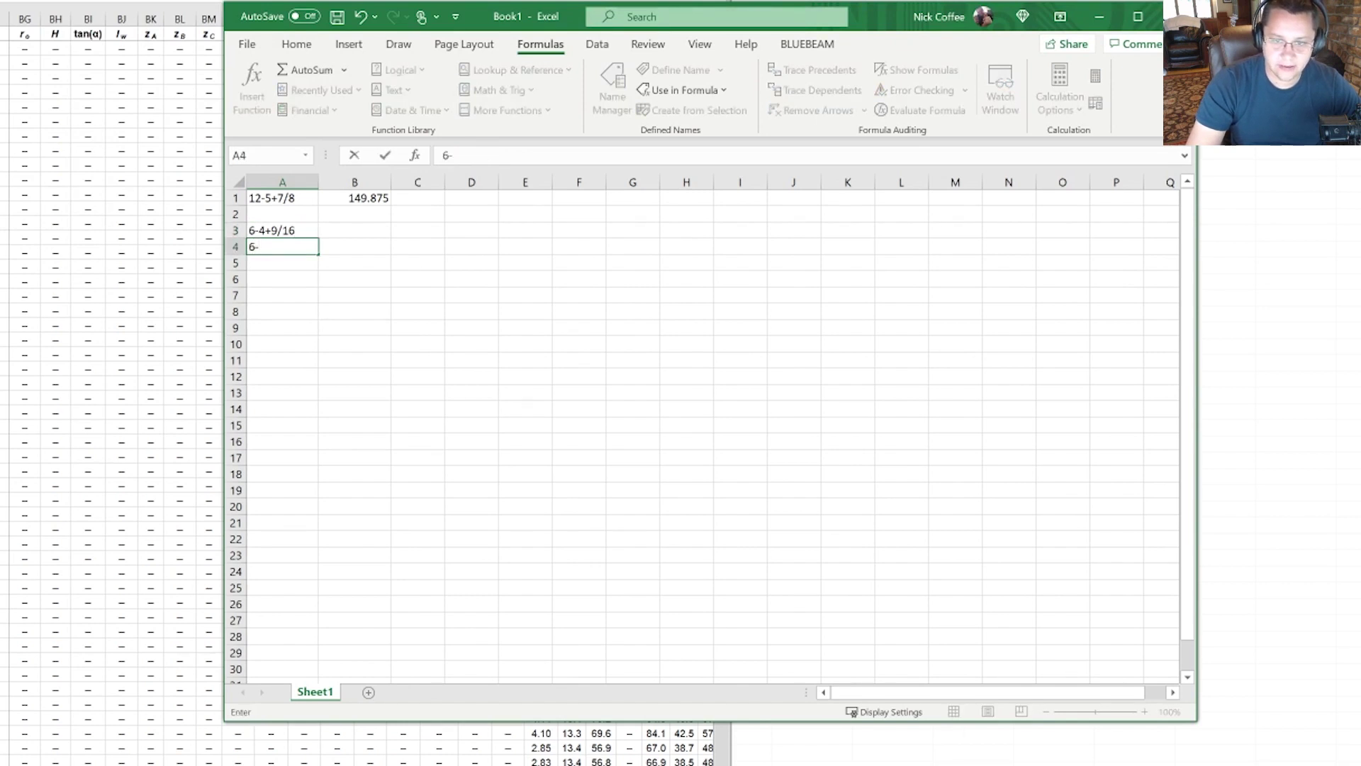
{"action": "type", "text": "5 7/8"}
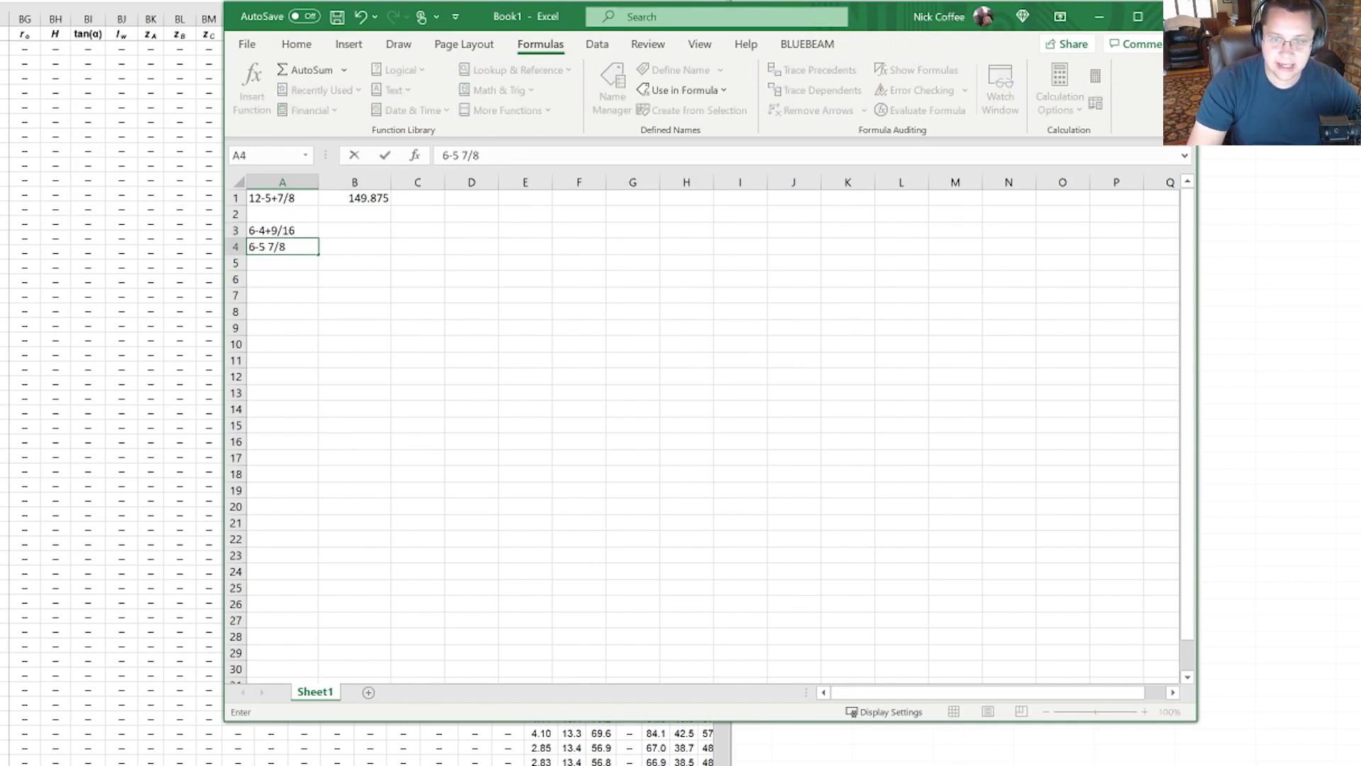
{"action": "key", "text": "Return"}
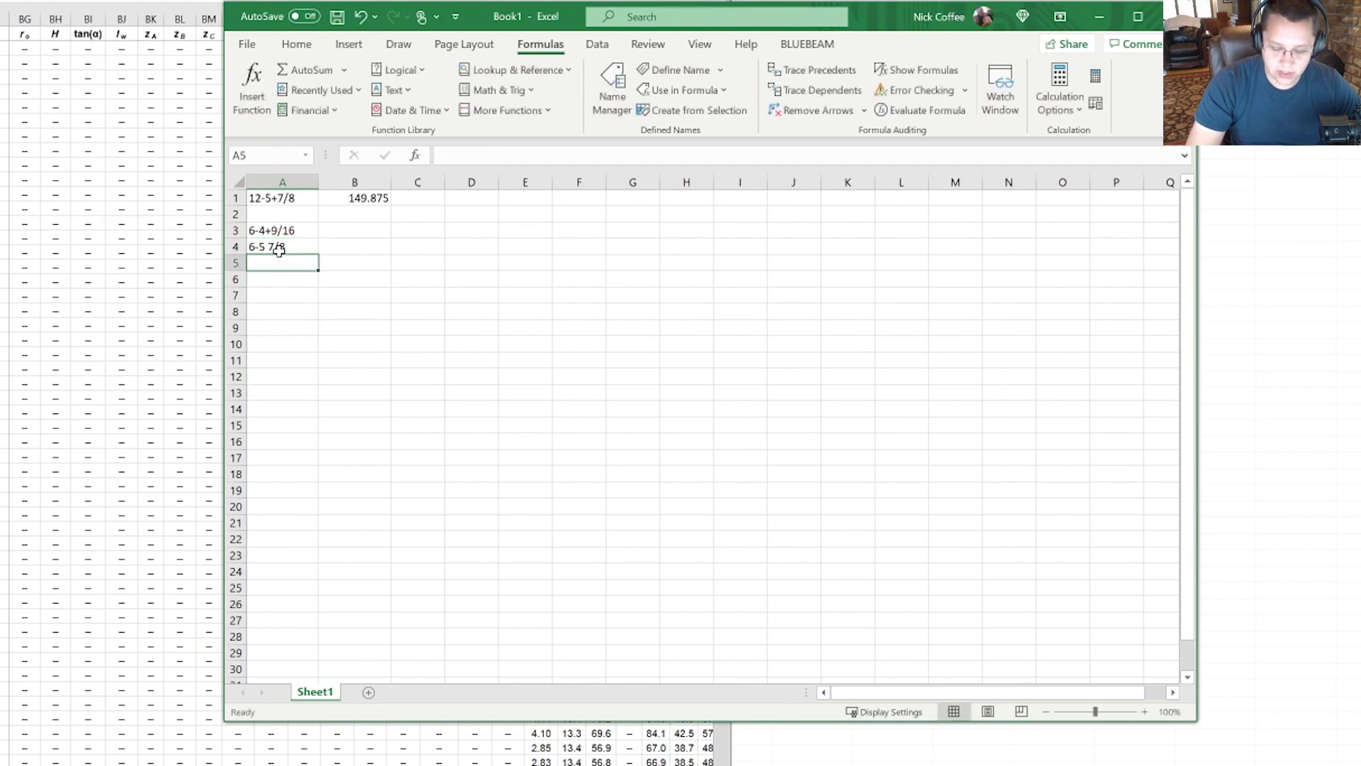
{"action": "type", "text": "12-9"}
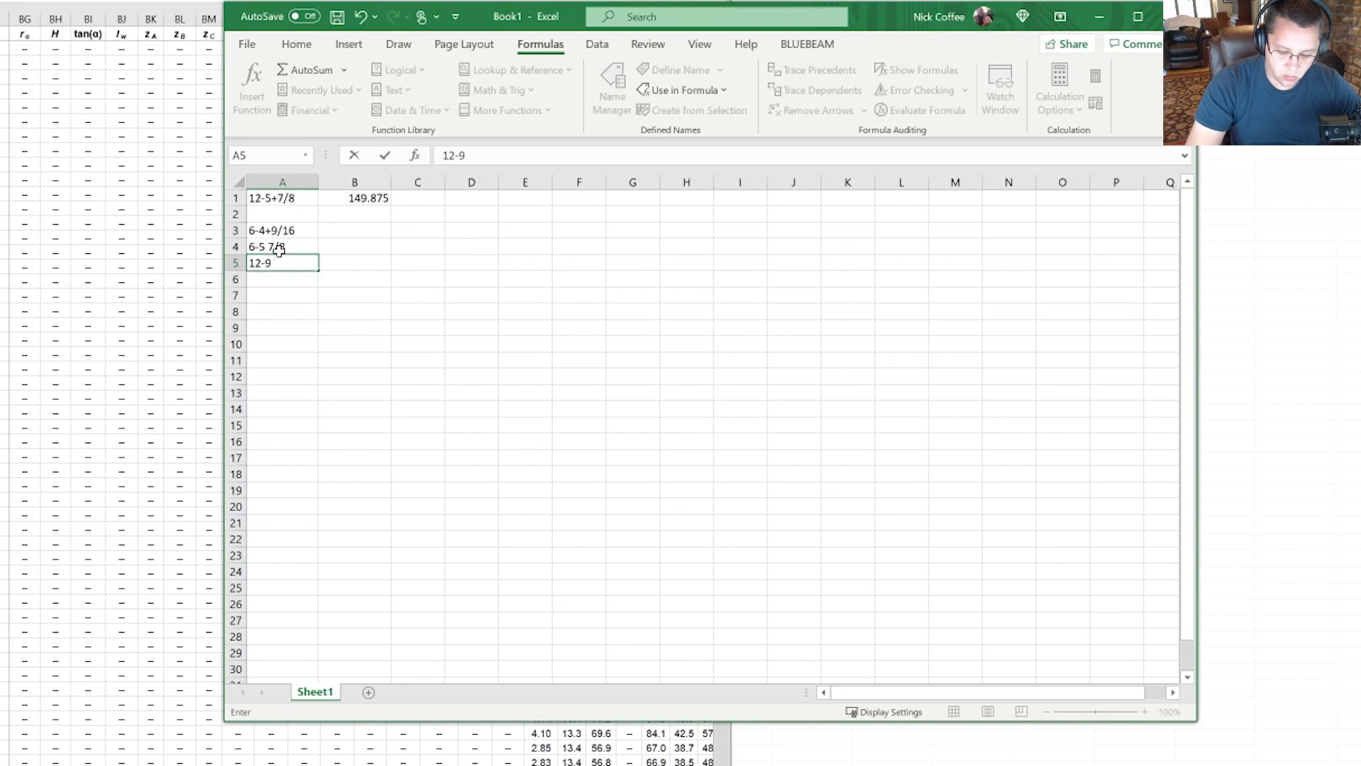
{"action": "type", "text": " 134/1"}
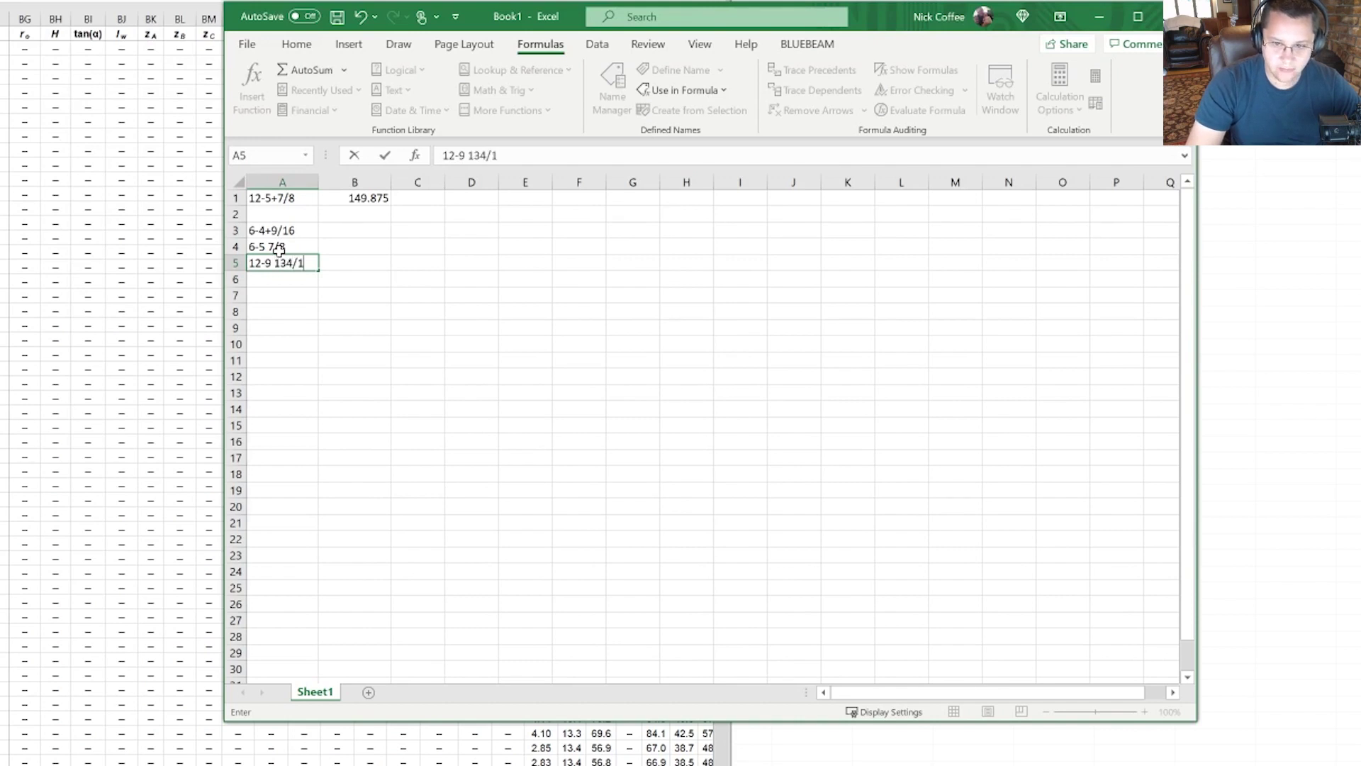
{"action": "type", "text": "48"}
{"action": "key", "text": "Return"}
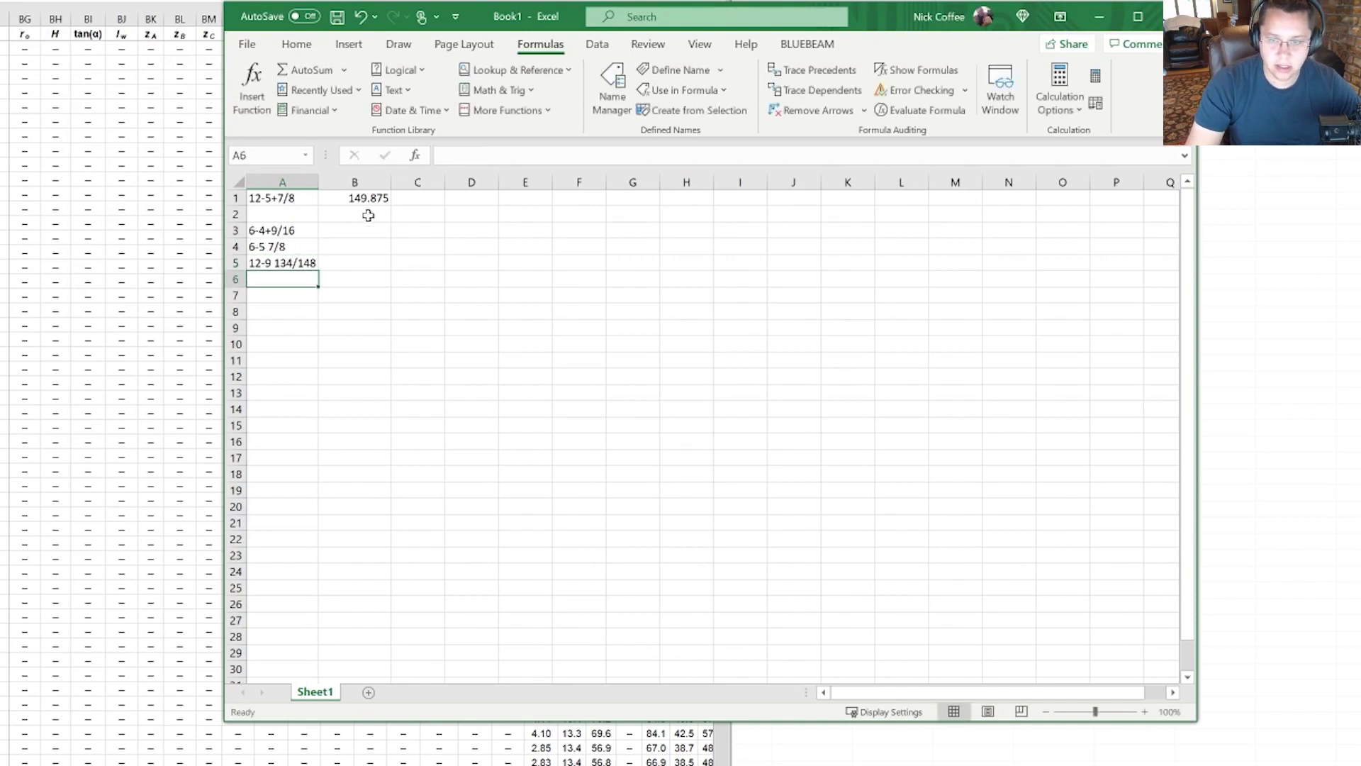
- Copy the =ftin formula from cell B1 into cells B3, B4 and B5
{"action": "left_click", "coordinate": [372, 199]}
{"action": "key", "text": "ctrl+c"}
{"action": "left_click", "coordinate": [364, 241]}
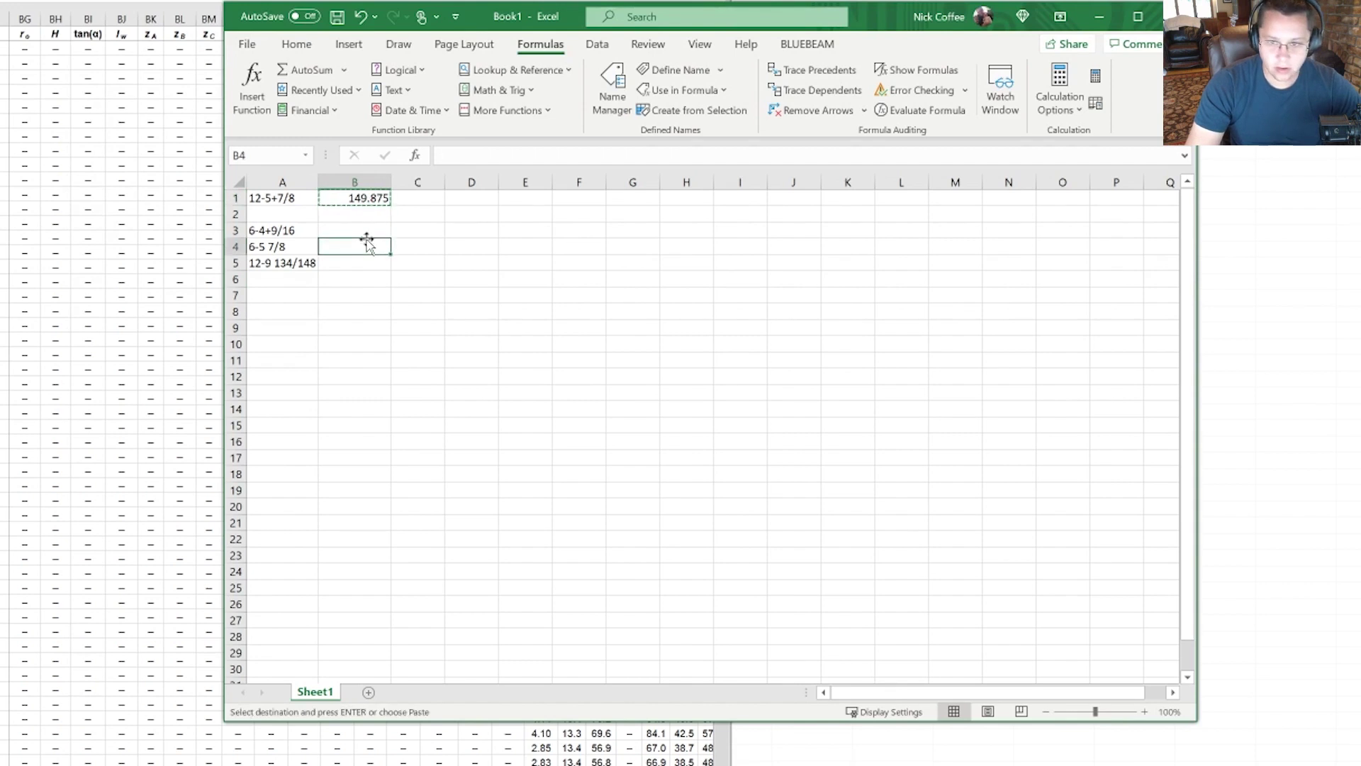
{"action": "left_click", "coordinate": [364, 230]}
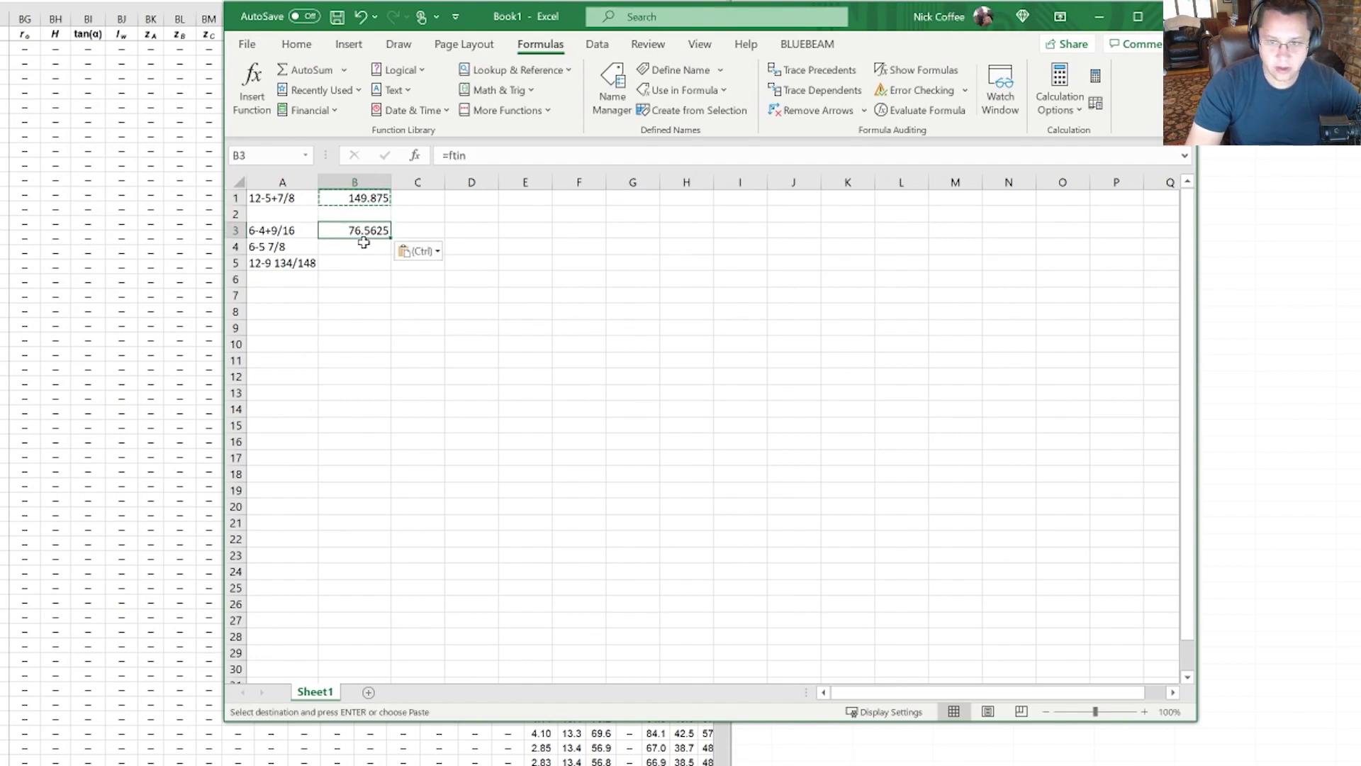
{"action": "left_click", "coordinate": [364, 248]}
{"action": "key", "text": "ctrl+v"}
{"action": "left_click", "coordinate": [363, 268]}
{"action": "key", "text": "ctrl+v"}
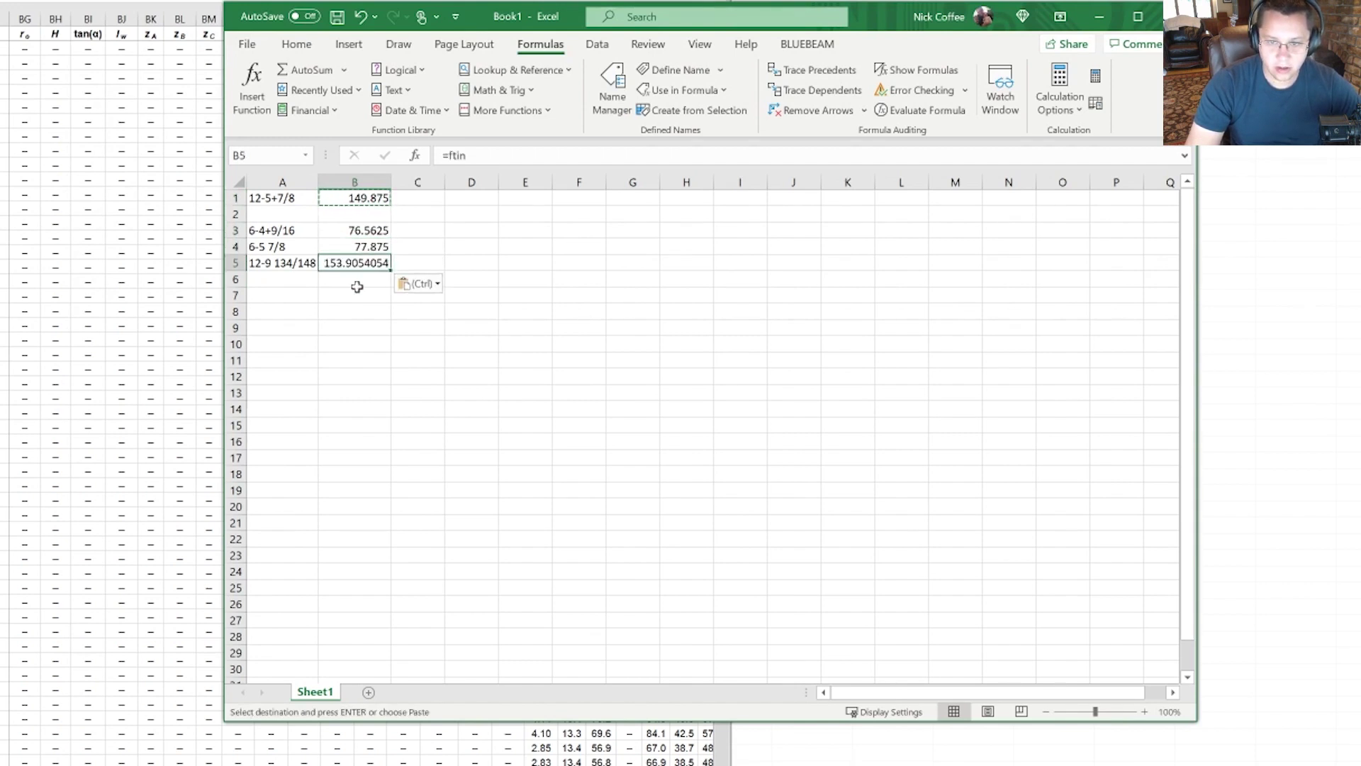
{"action": "left_click", "coordinate": [361, 279]}
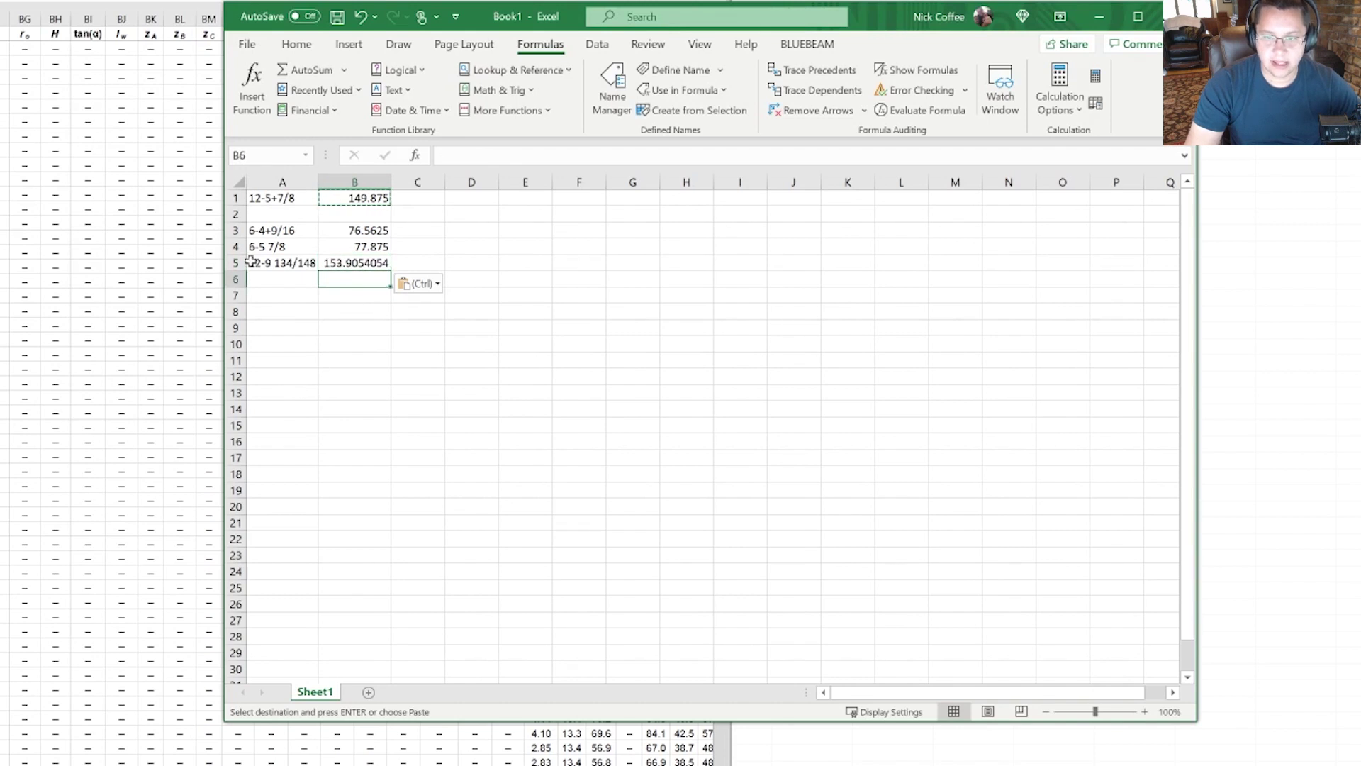